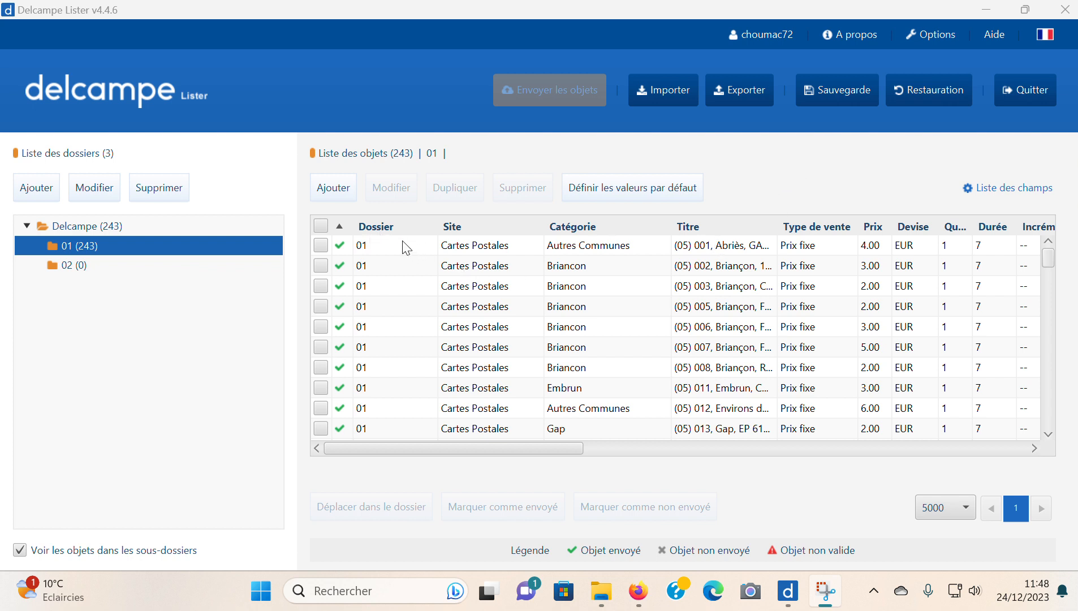
- Export all objects in folder 01 as the Microsoft Excel file Lister 24-12-2023 in Téléchargements and open the exported file
click(321, 227)
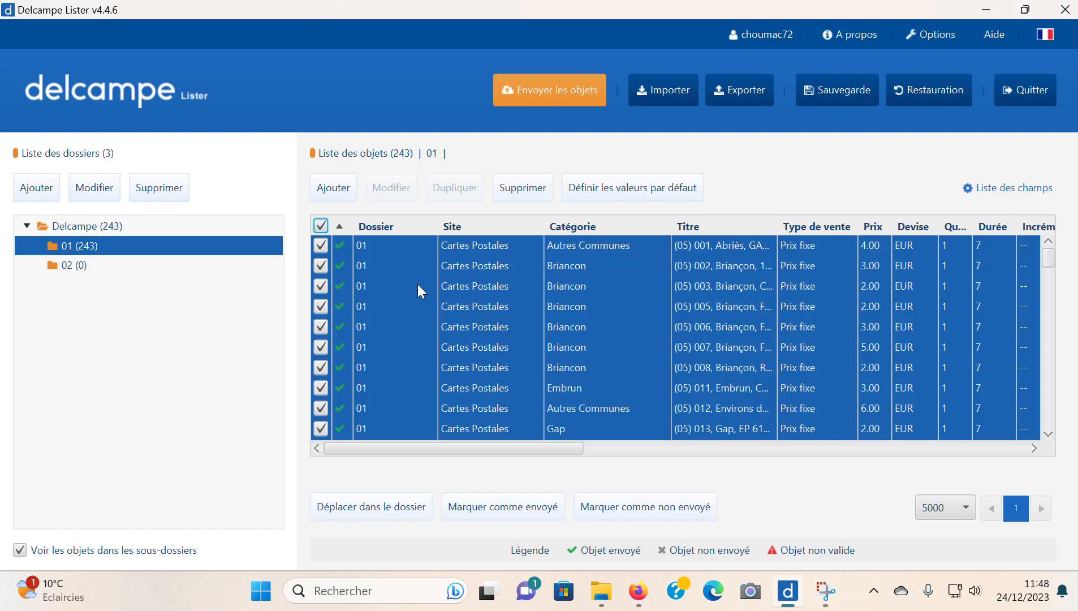
click(744, 95)
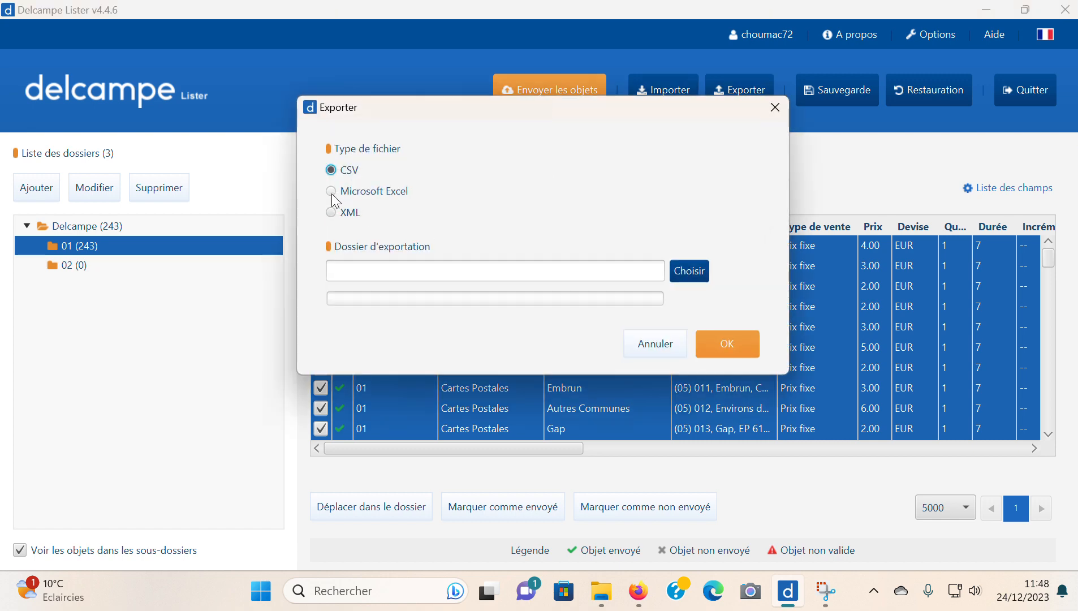
click(332, 194)
click(694, 270)
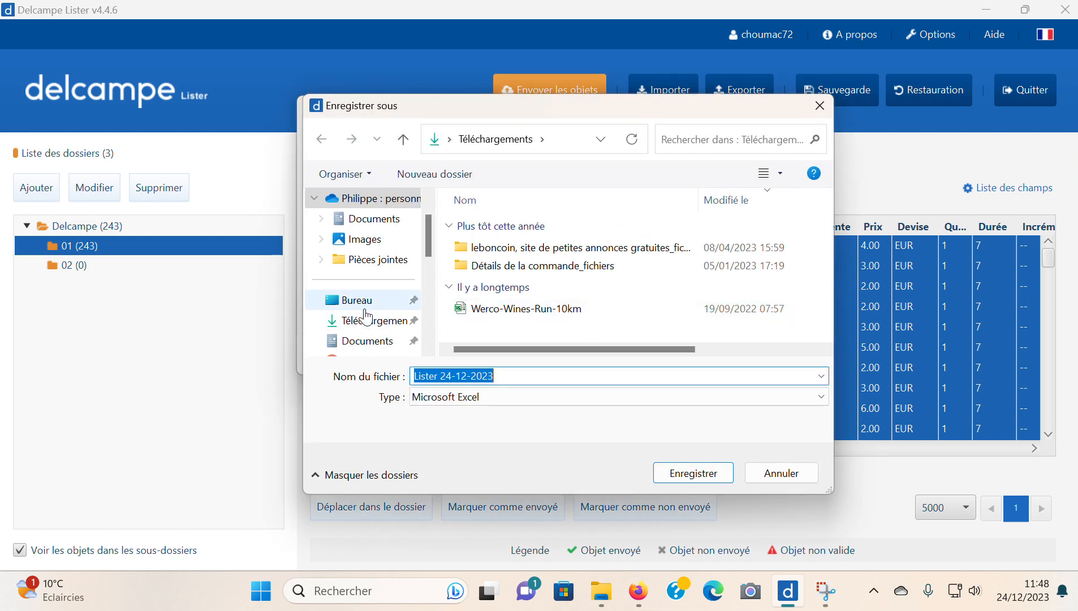
click(373, 320)
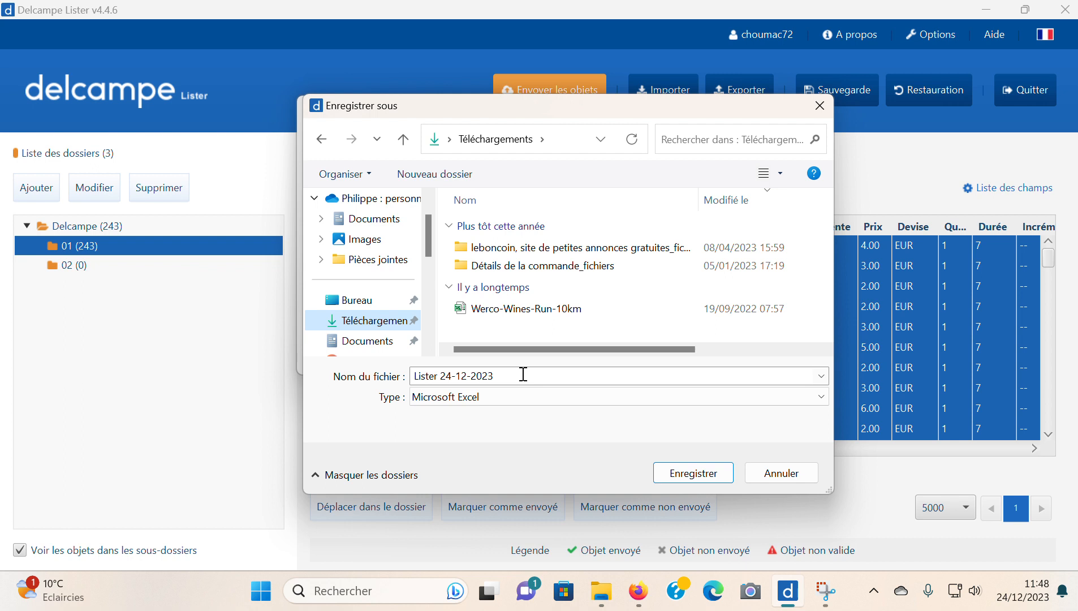
click(715, 478)
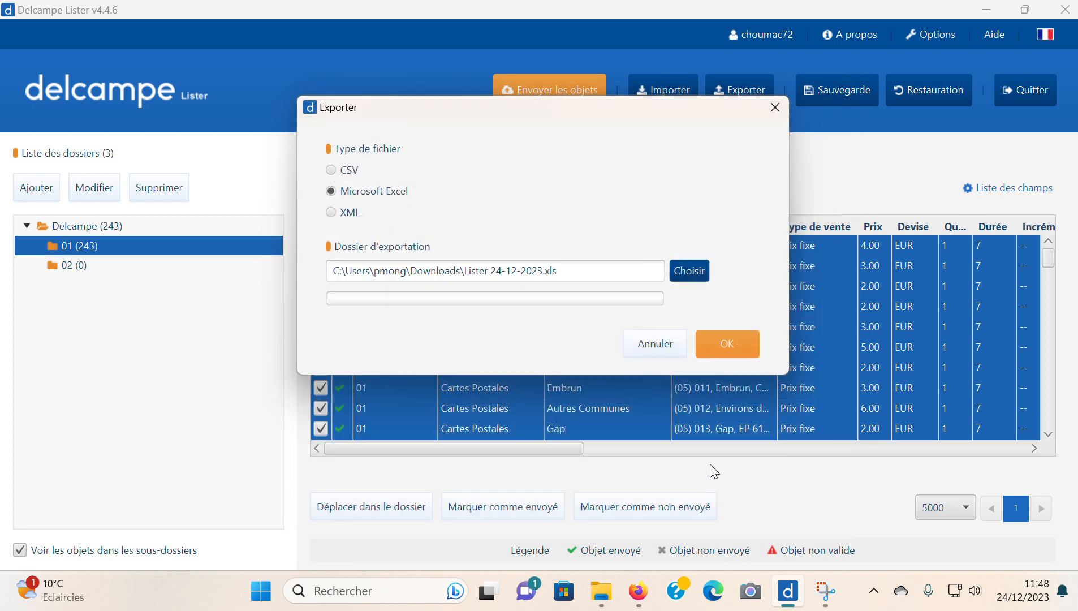
click(726, 343)
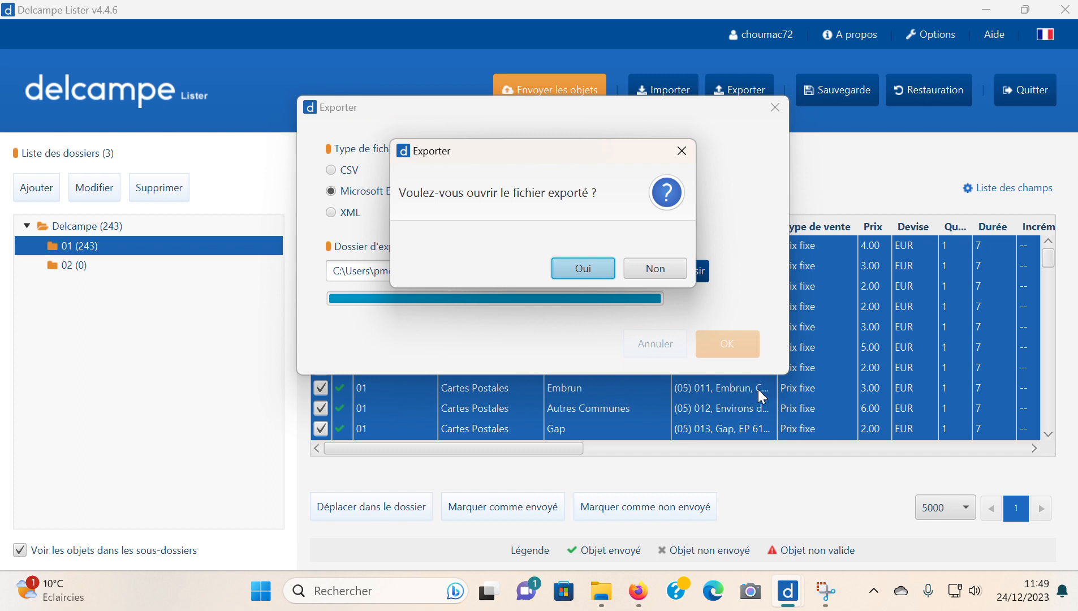
click(588, 270)
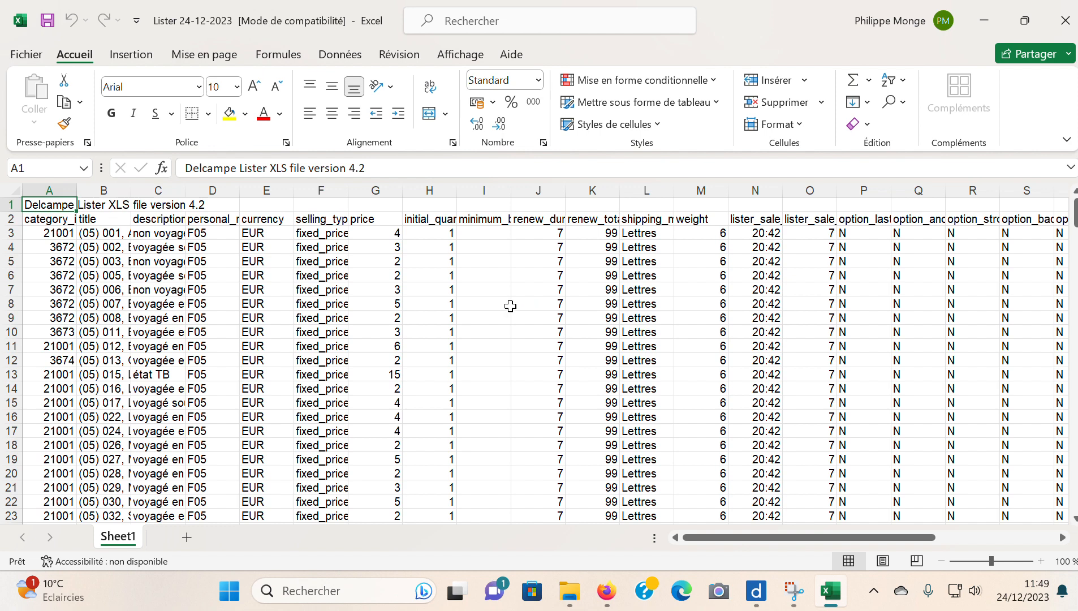
- Examine row 3's category, title, description, personal reference, selling type, price, quantity and renewal values
click(47, 237)
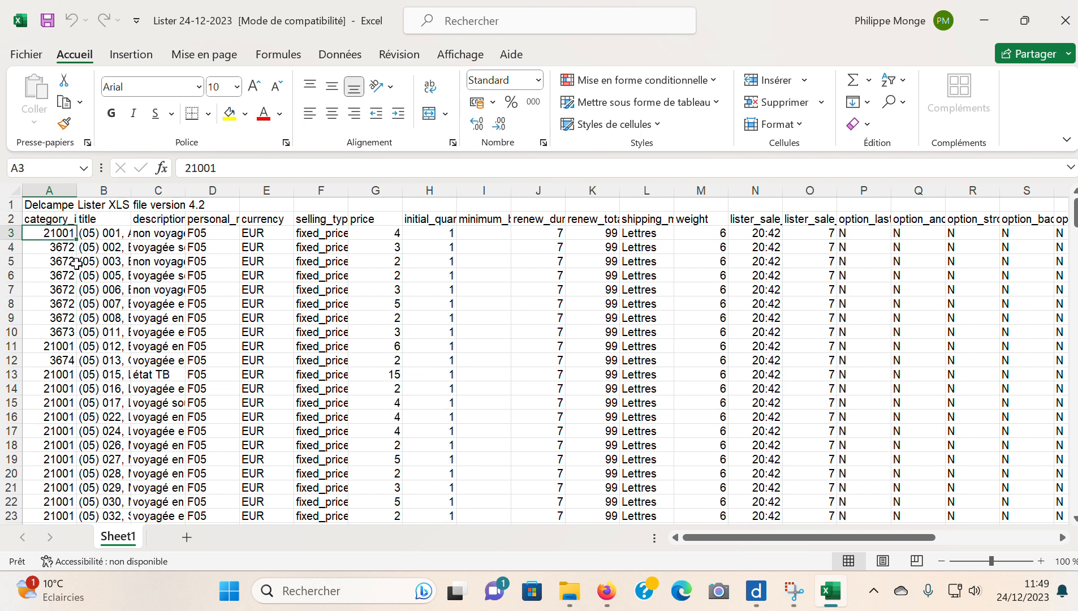
click(106, 235)
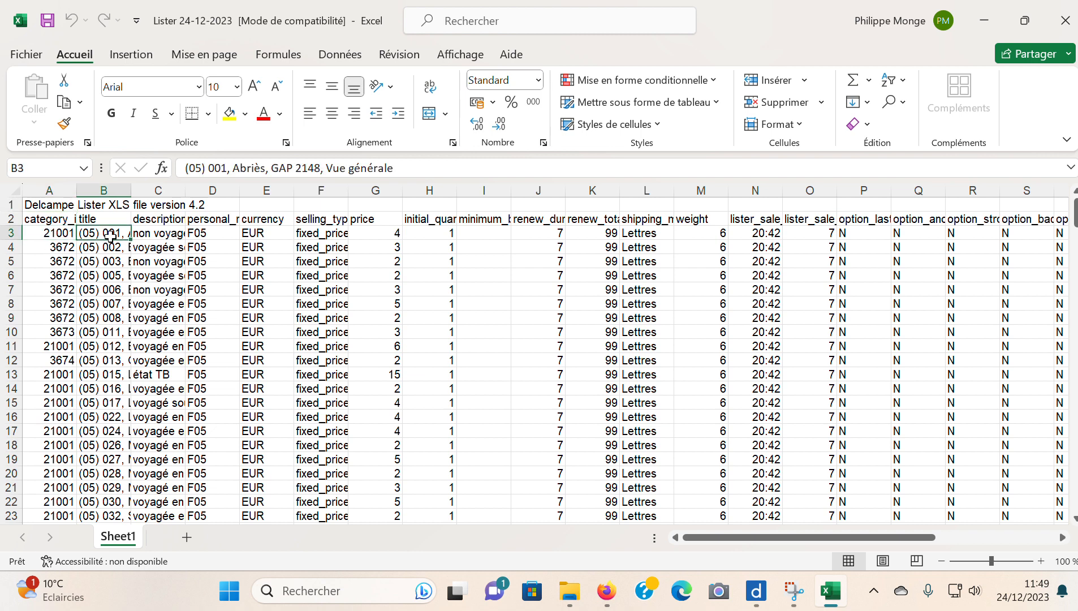
click(156, 236)
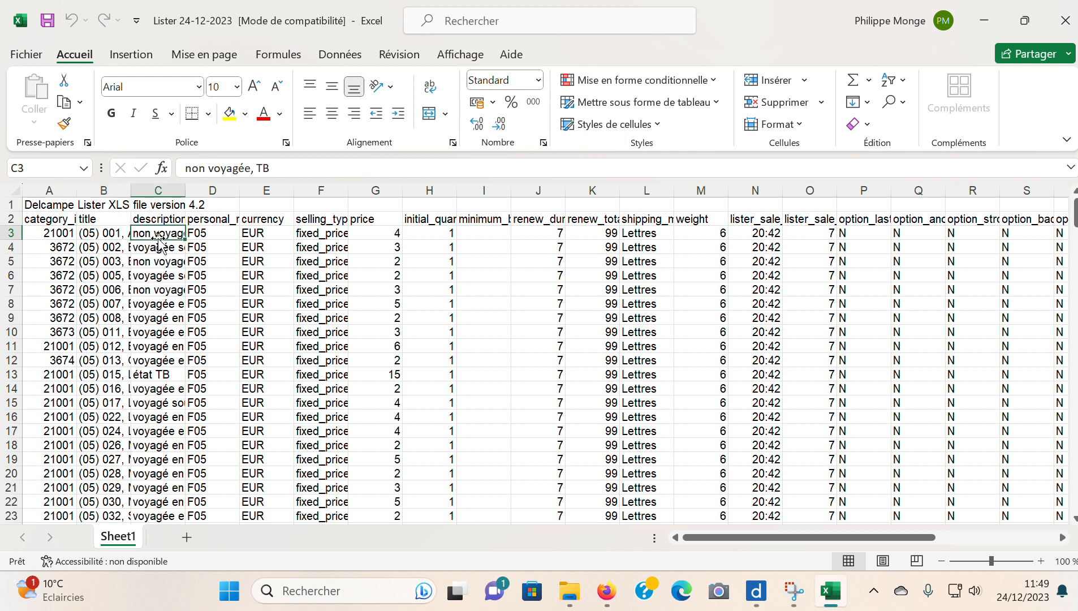
click(214, 231)
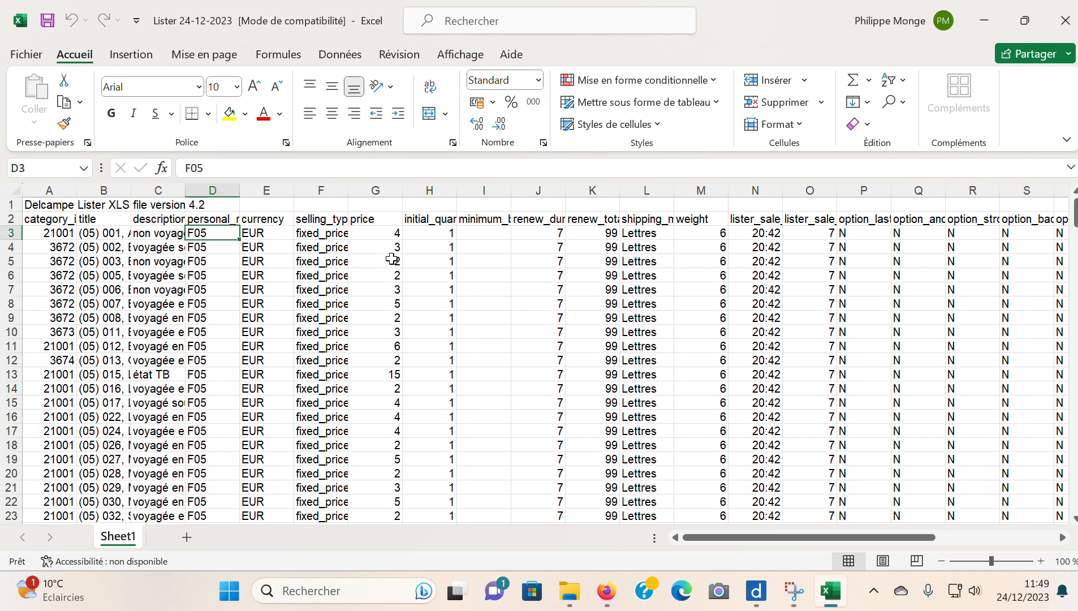
click(315, 233)
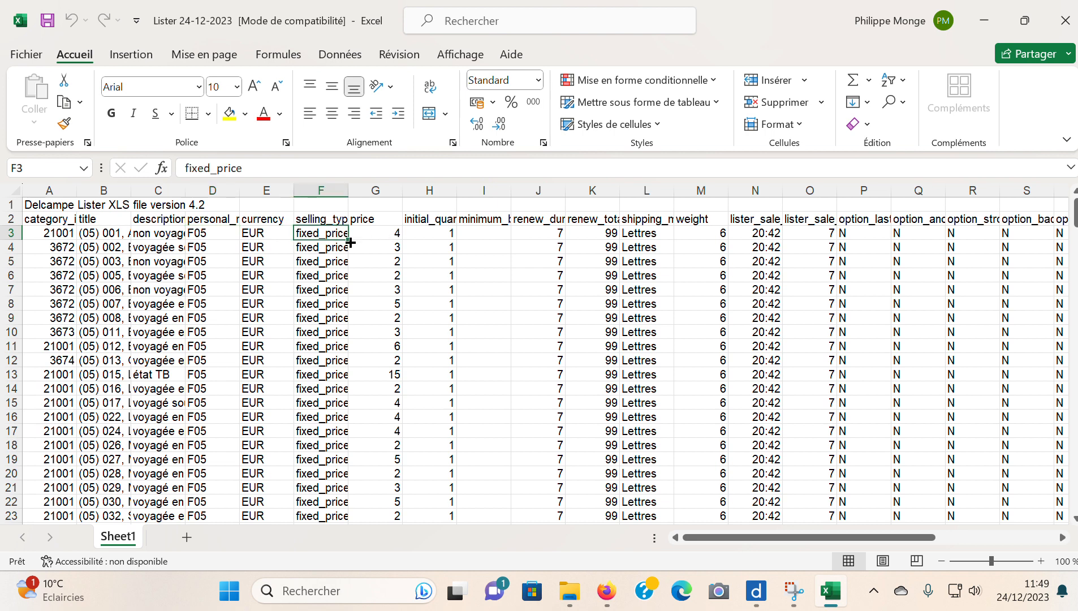
click(385, 235)
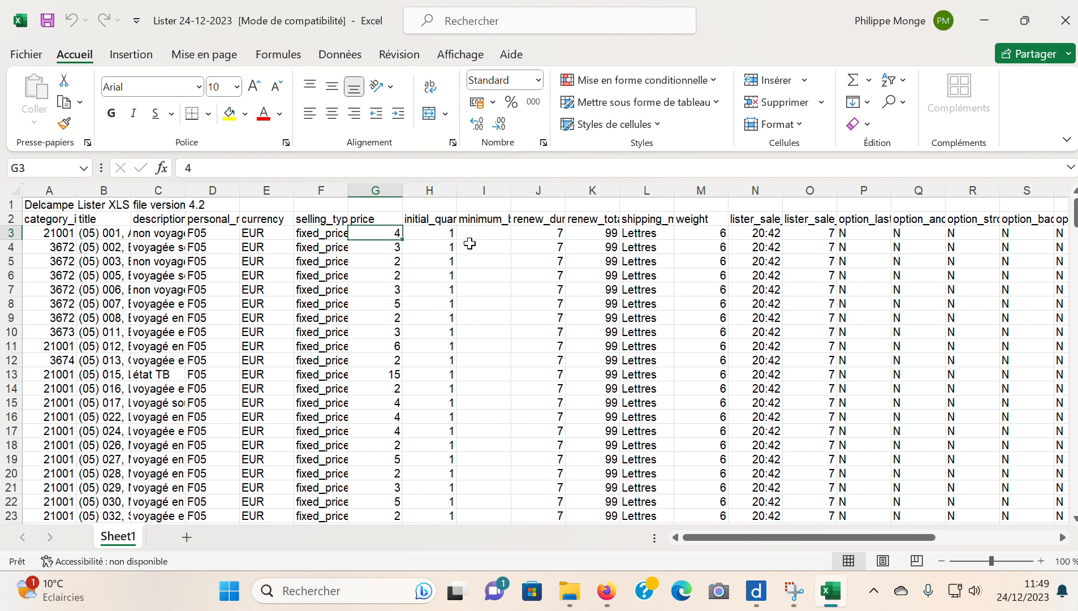
click(430, 235)
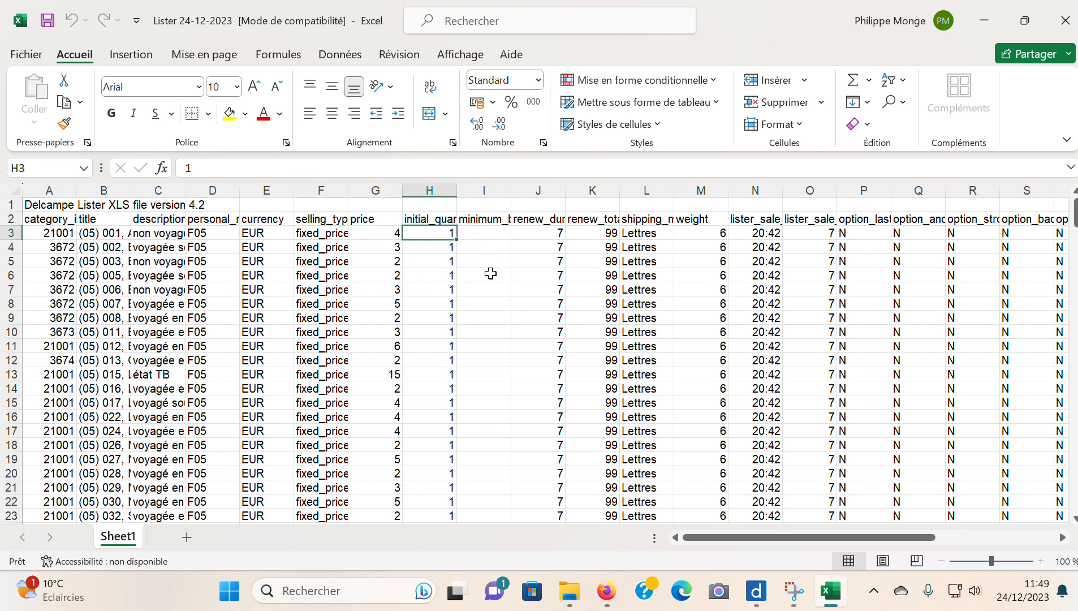
click(540, 229)
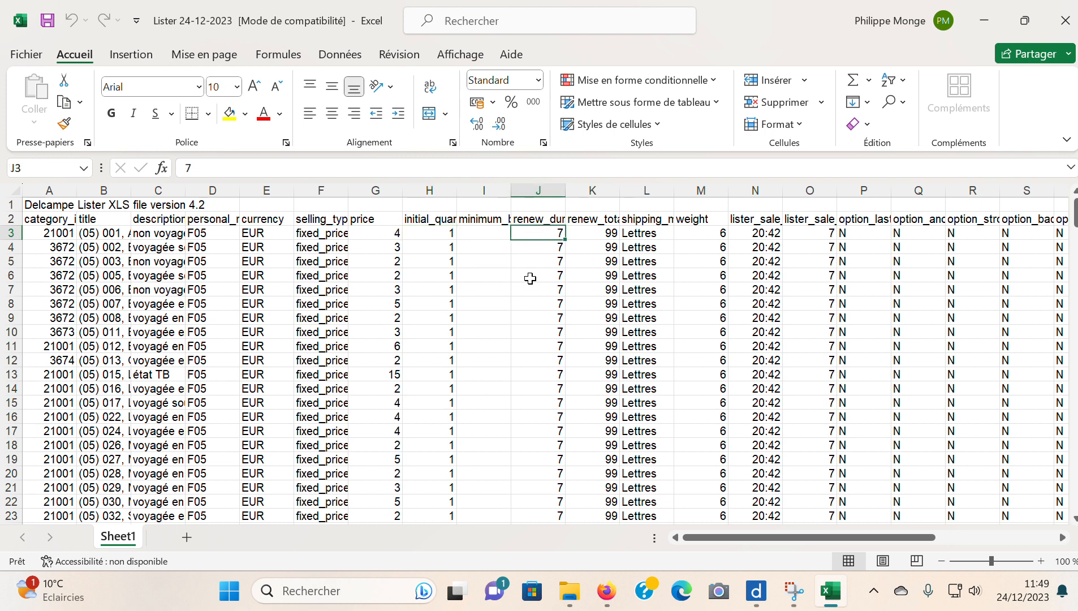
click(603, 234)
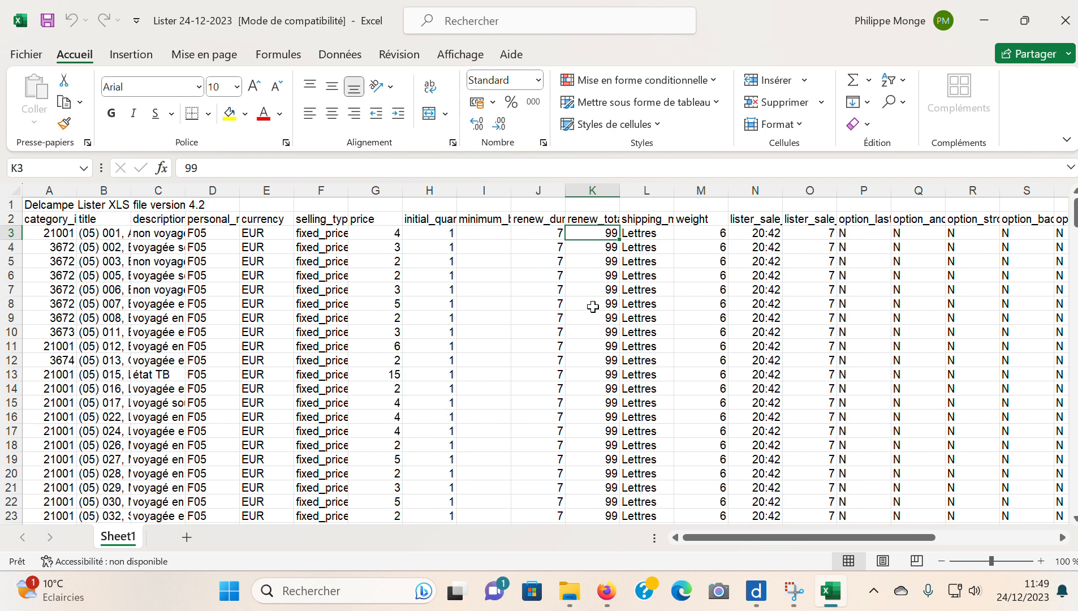
- Examine the shipping model, weight and Lister sale date values in row 3
click(654, 236)
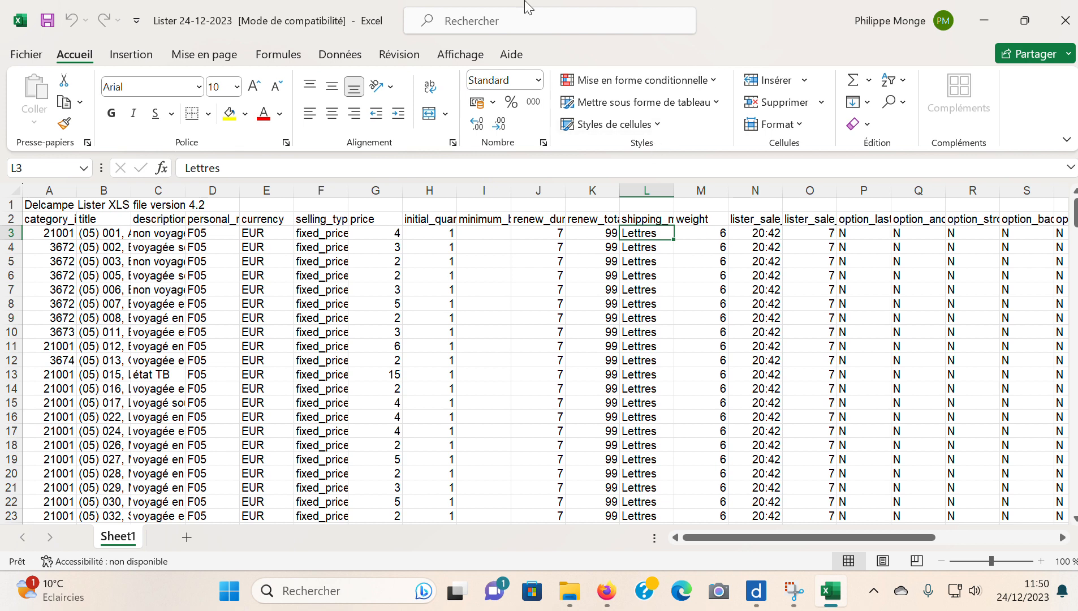
click(703, 235)
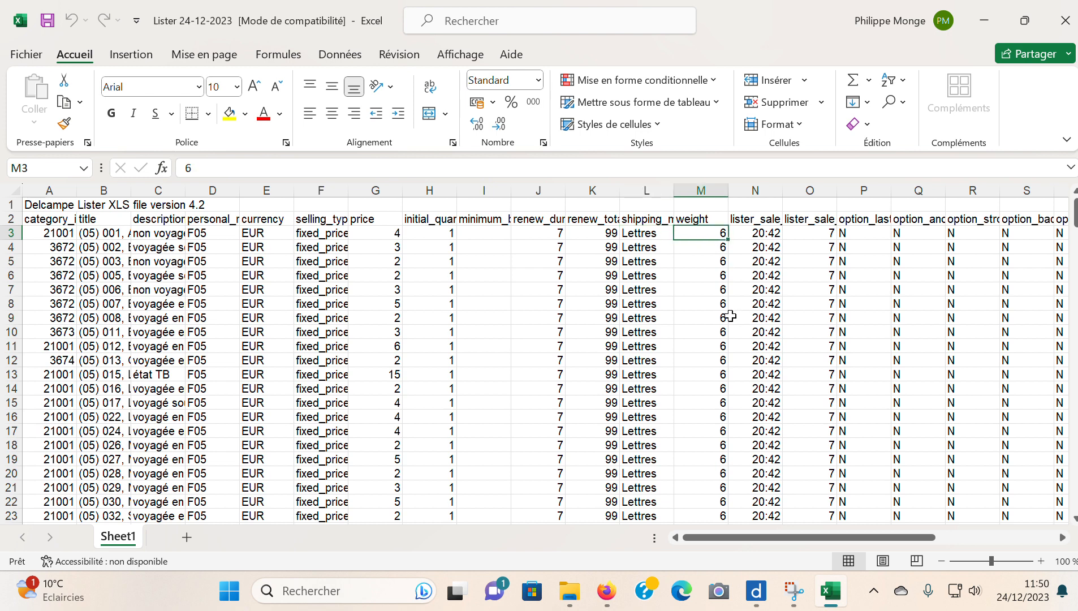
click(633, 229)
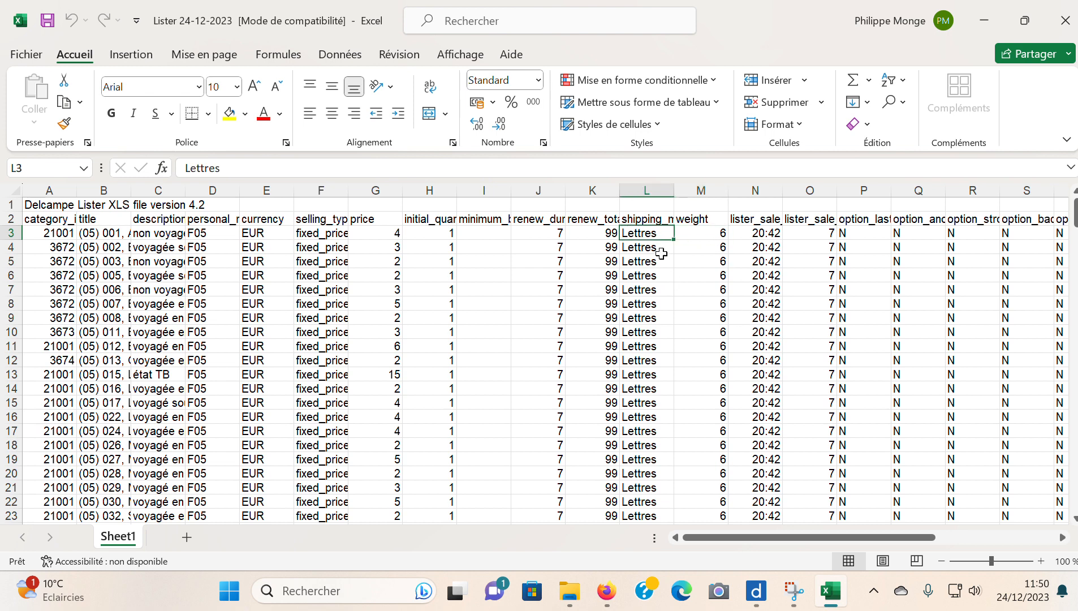
click(659, 221)
click(651, 237)
click(693, 232)
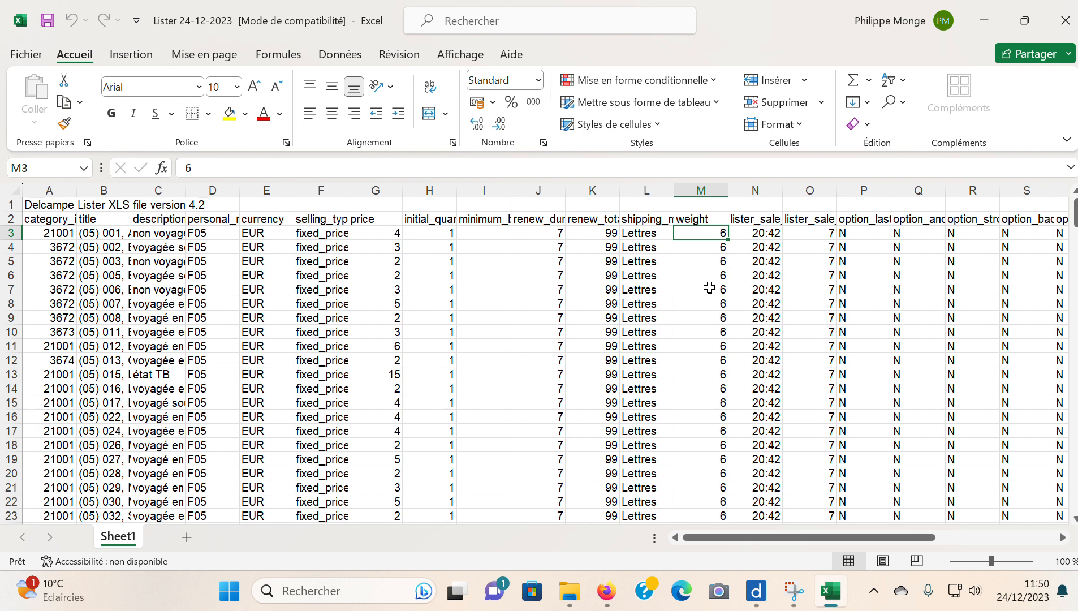
click(656, 235)
click(708, 236)
click(766, 237)
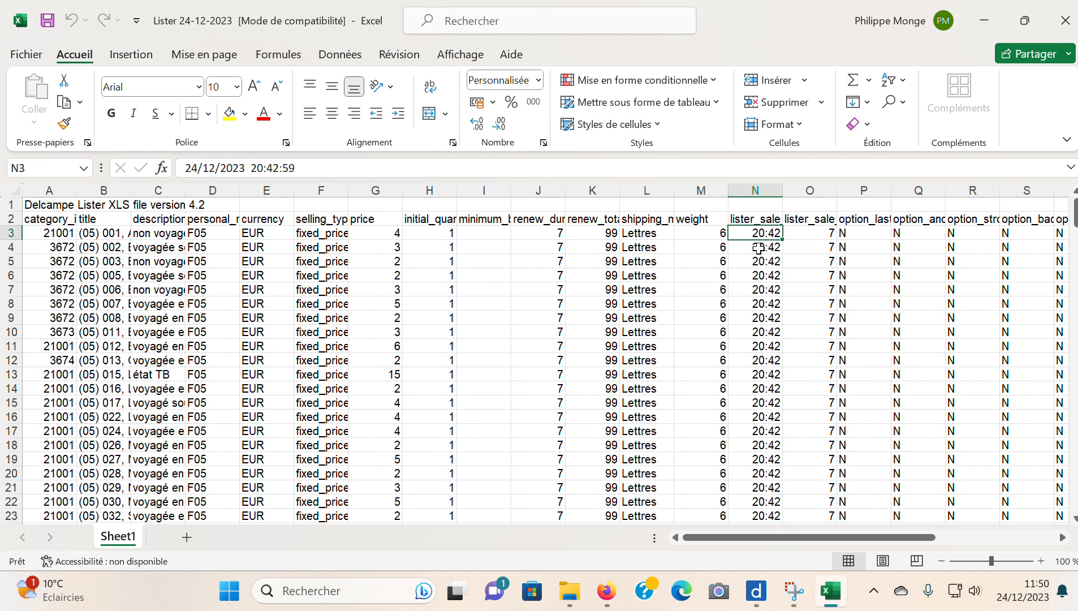
- Examine the option columns in row 3 and the image paths in AB3 and AB13, and close the workbook
click(973, 233)
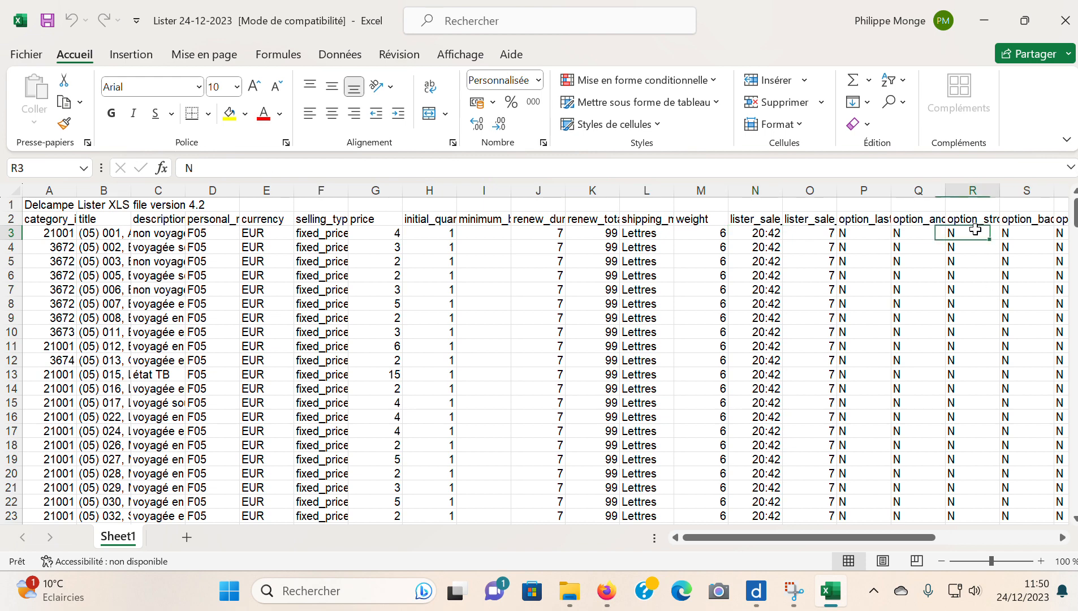
key(Right)
key(Right)
key(Right)
key(Right)
key(Right)
key(Right)
key(Right)
key(Right)
key(Right)
key(Right)
key(Right)
key(Right)
key(Right)
key(Right)
key(Right)
key(Right)
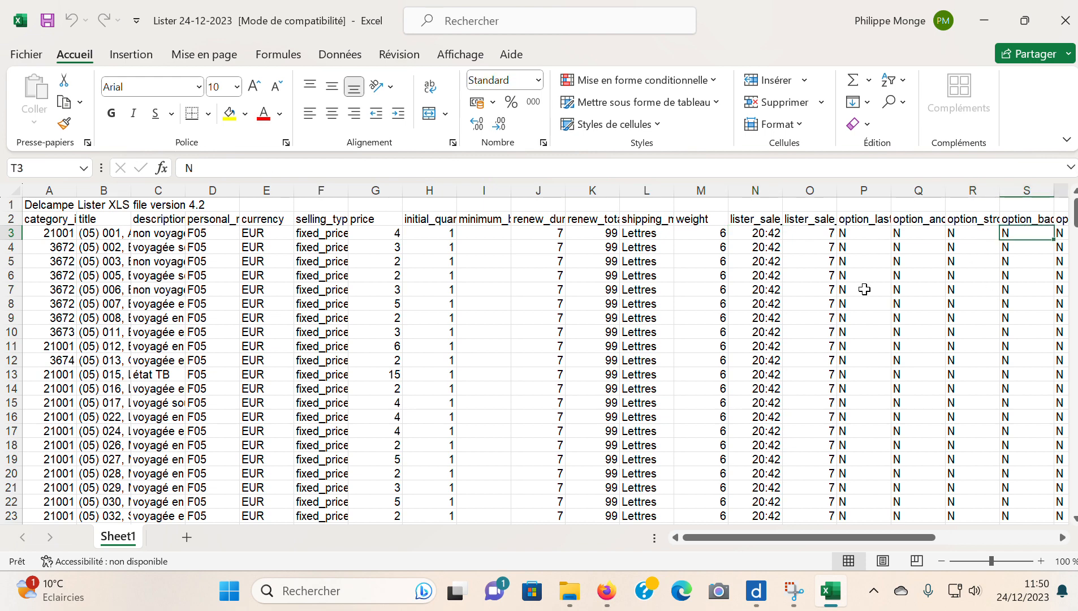
key(Right)
key(Right)
key(Right)
click(551, 232)
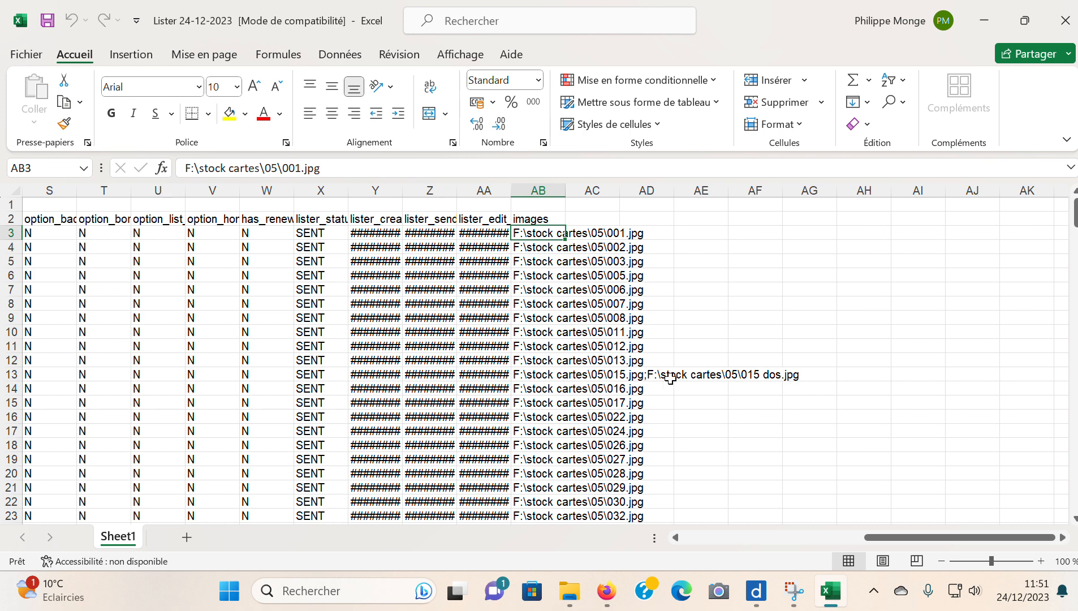
click(532, 376)
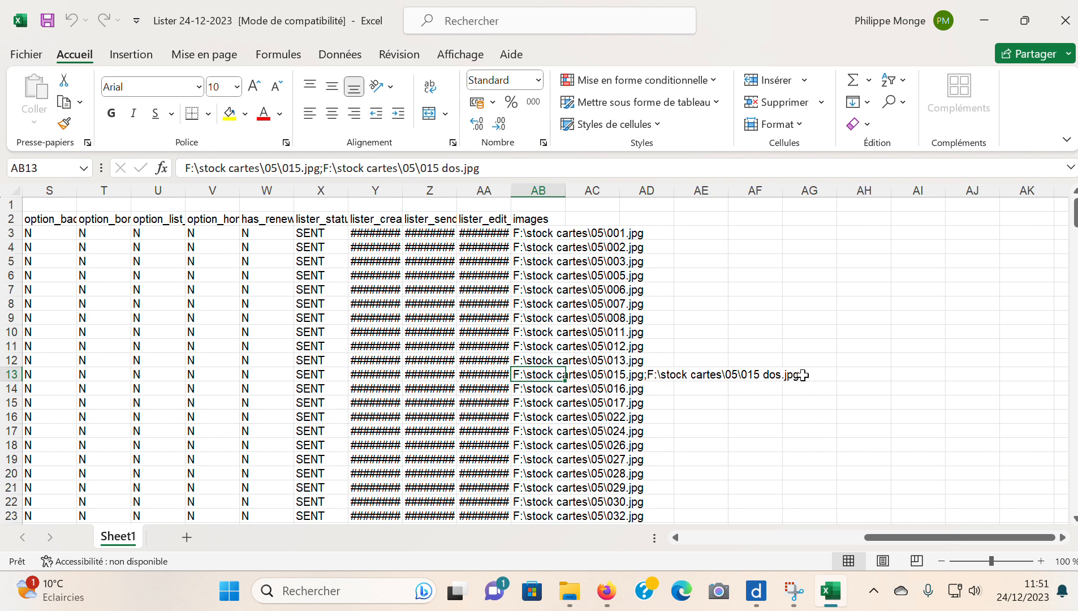
click(546, 235)
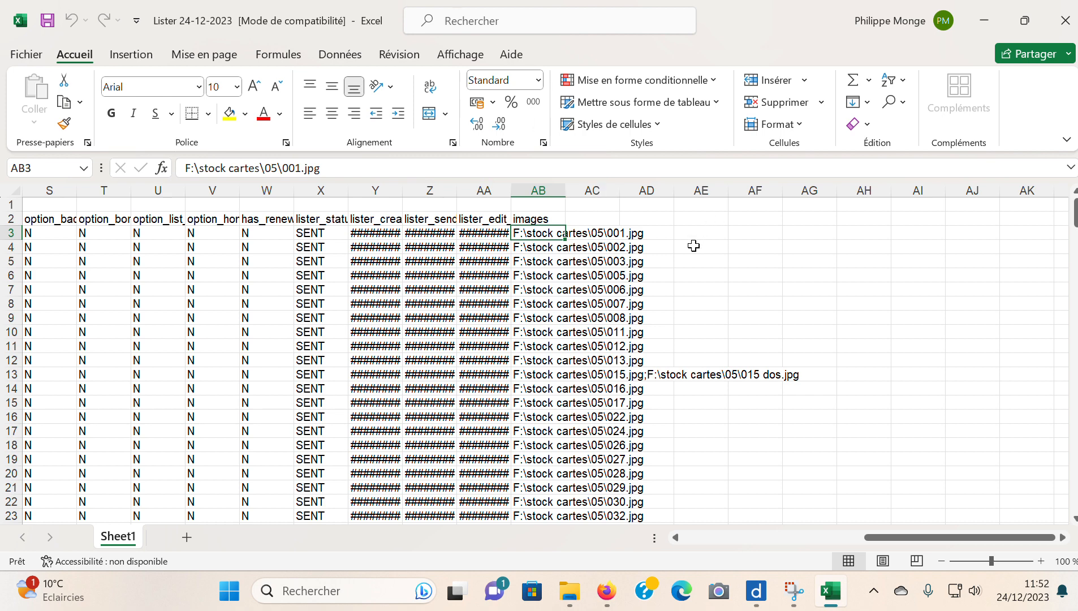
click(1066, 23)
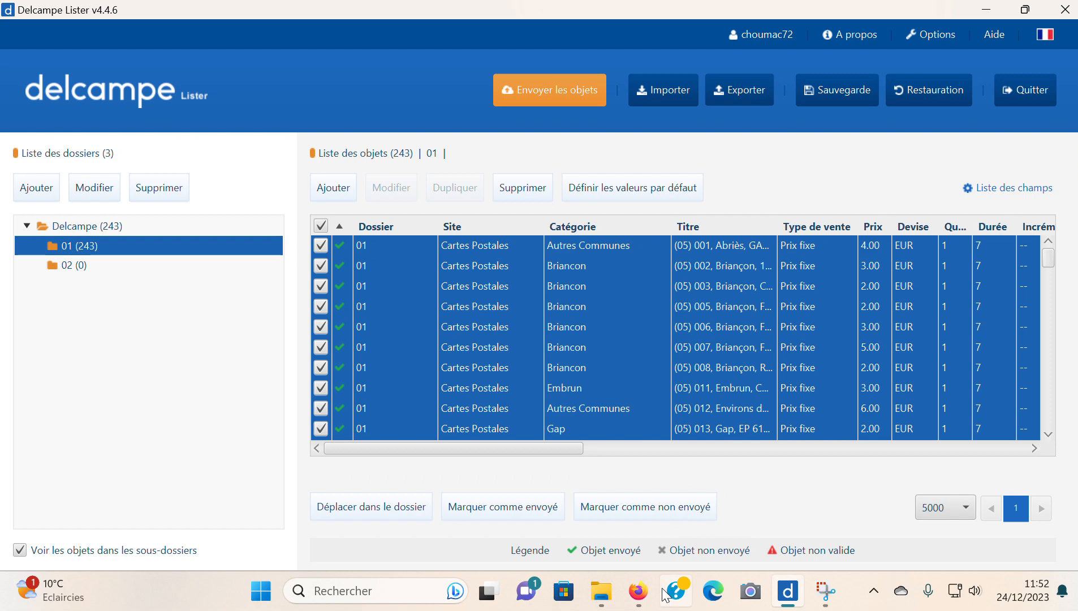
- Switch to Firefox and open the Easy Uploader page from Delcampe's selling section
mouse_move(645, 593)
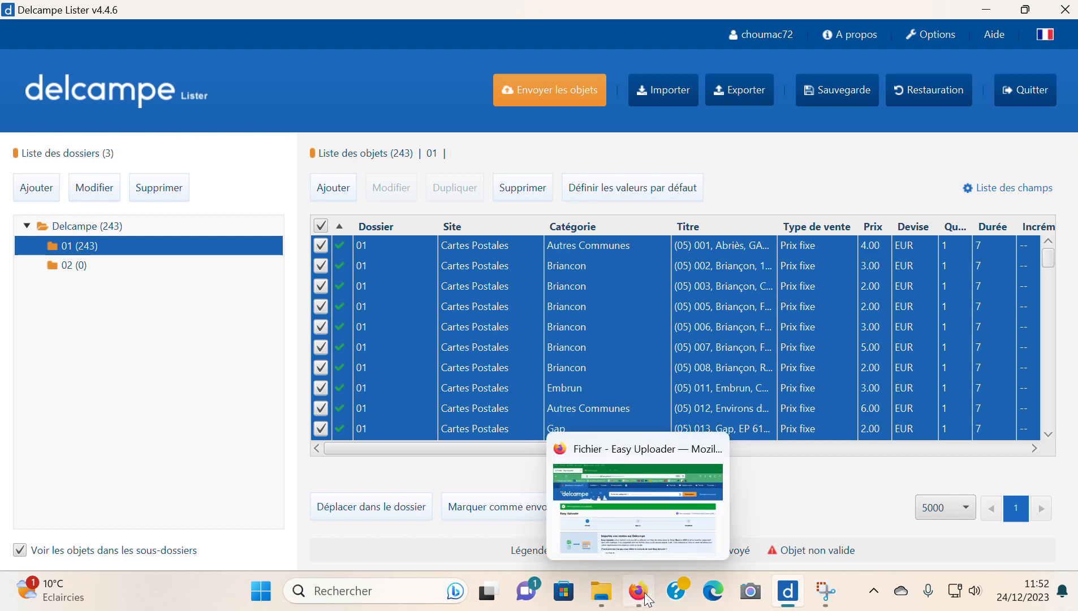
click(648, 599)
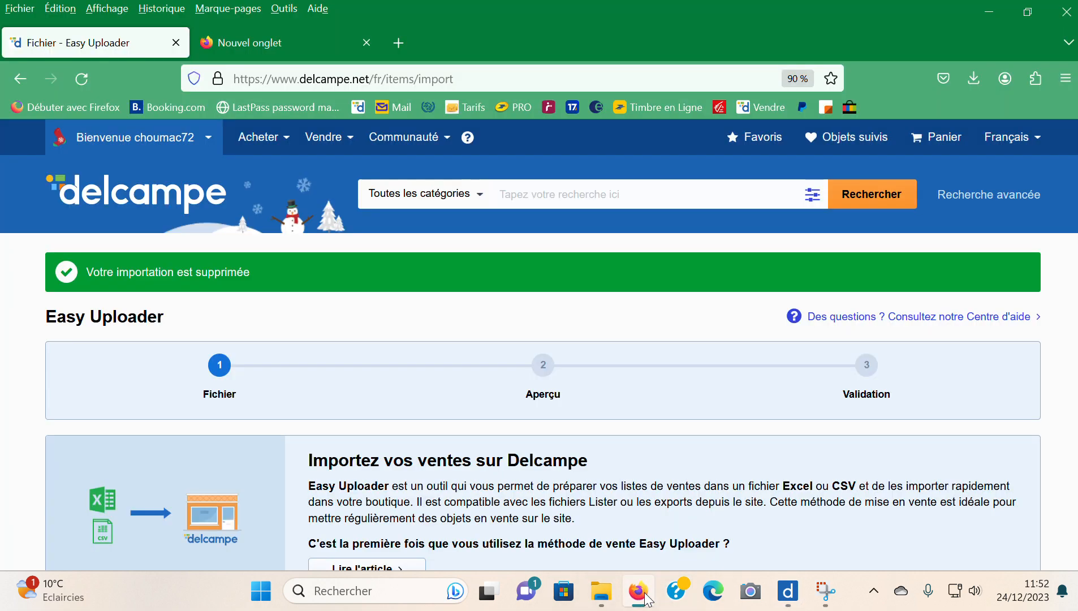
scroll(629, 346, down, 2)
scroll(627, 342, down, 3)
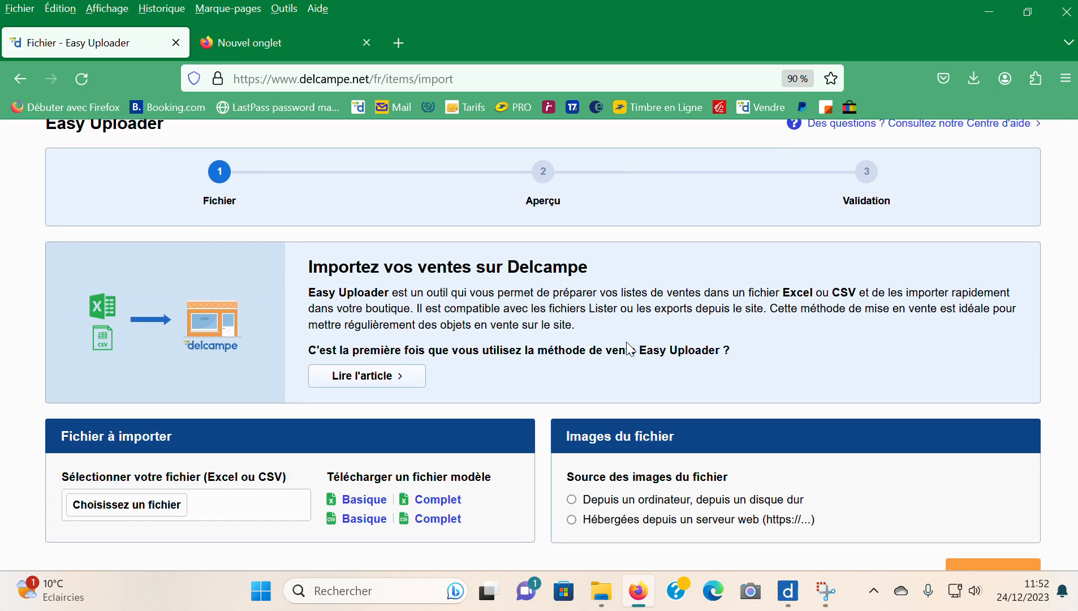
scroll(730, 351, up, 5)
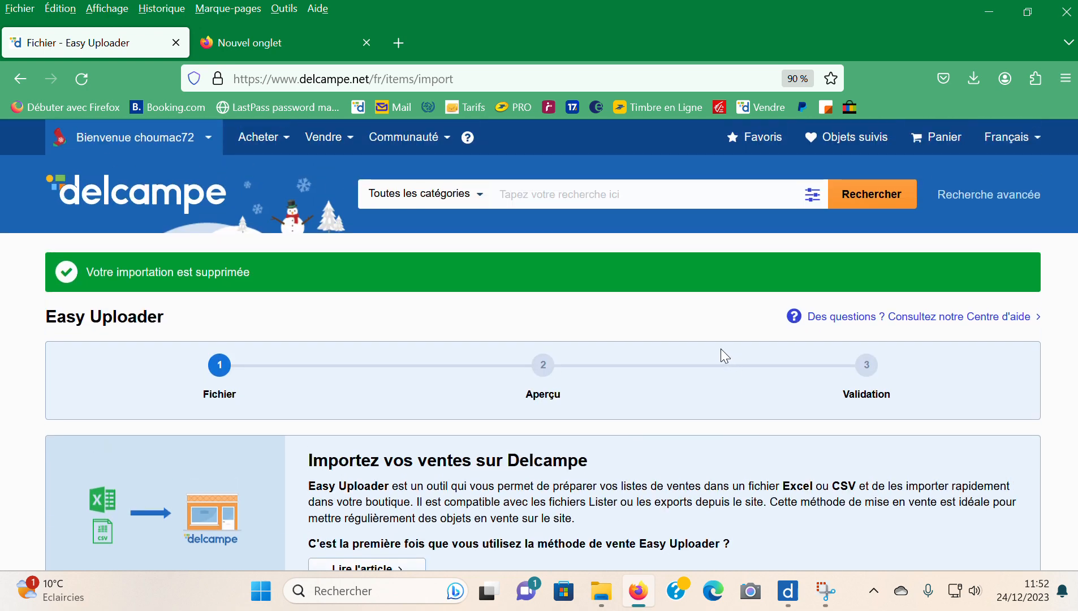
scroll(711, 334, down, 3)
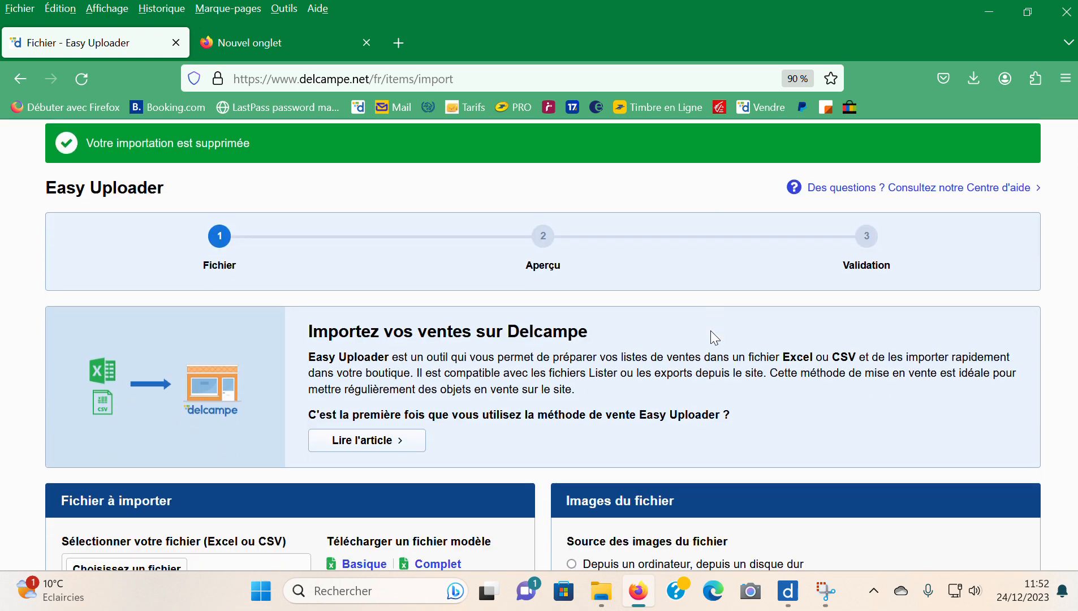
scroll(714, 336, up, 3)
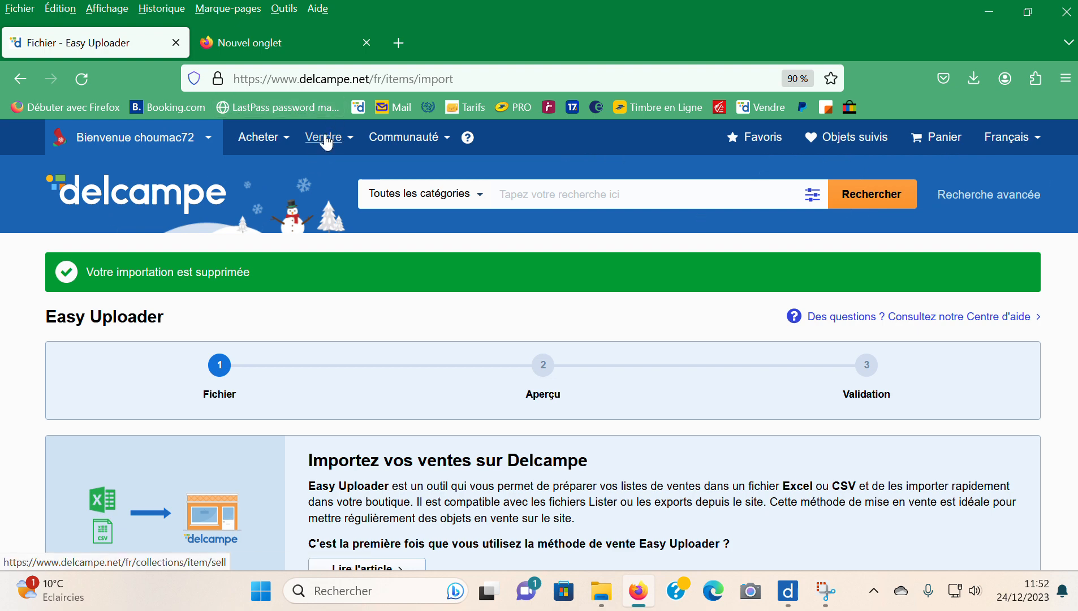
mouse_move(329, 141)
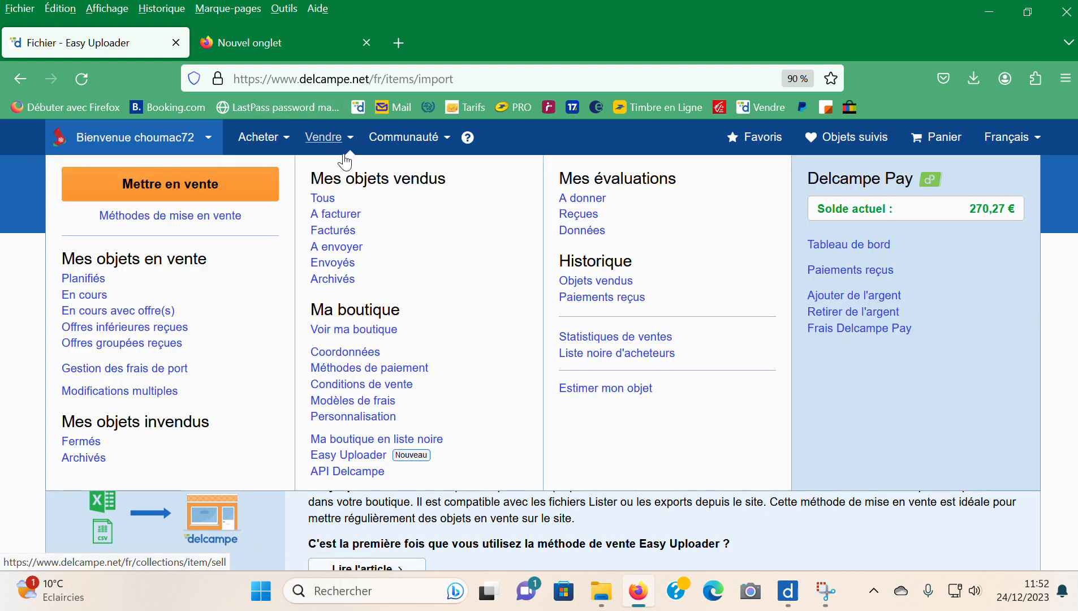
click(362, 459)
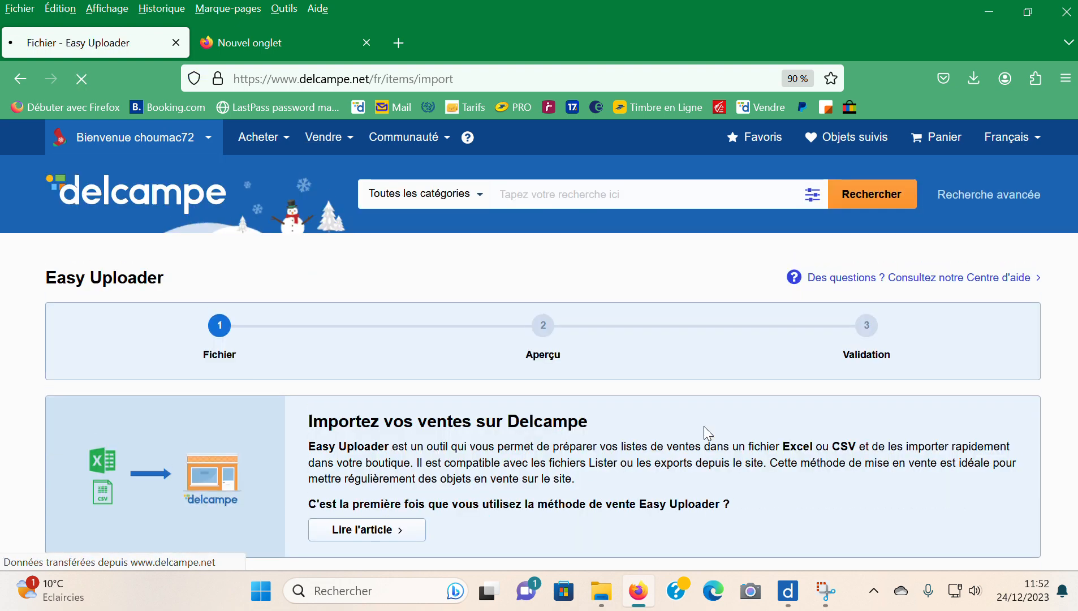
- Submit Lister 24-12-2023.xls from the Téléchargements folder for import, with its images sourced from the computer's hard disk
scroll(471, 317, down, 4)
scroll(462, 320, down, 3)
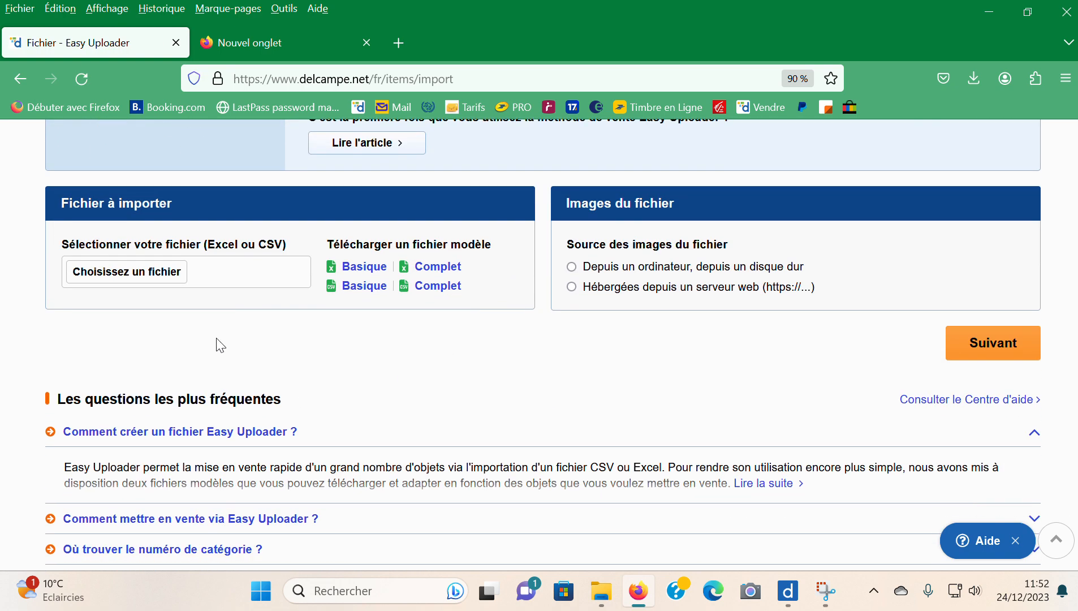
click(164, 274)
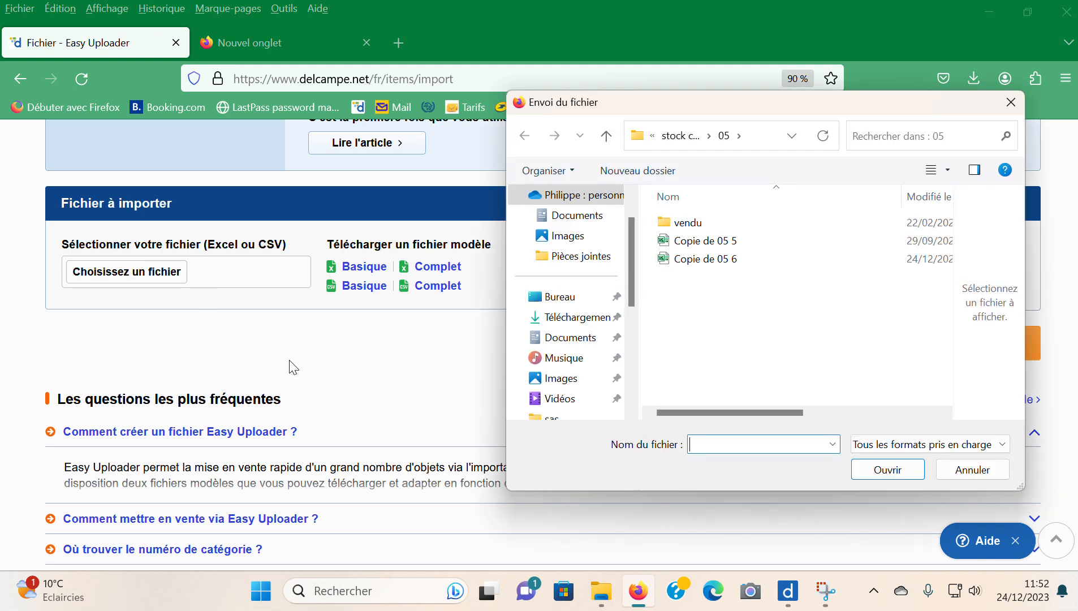
click(555, 319)
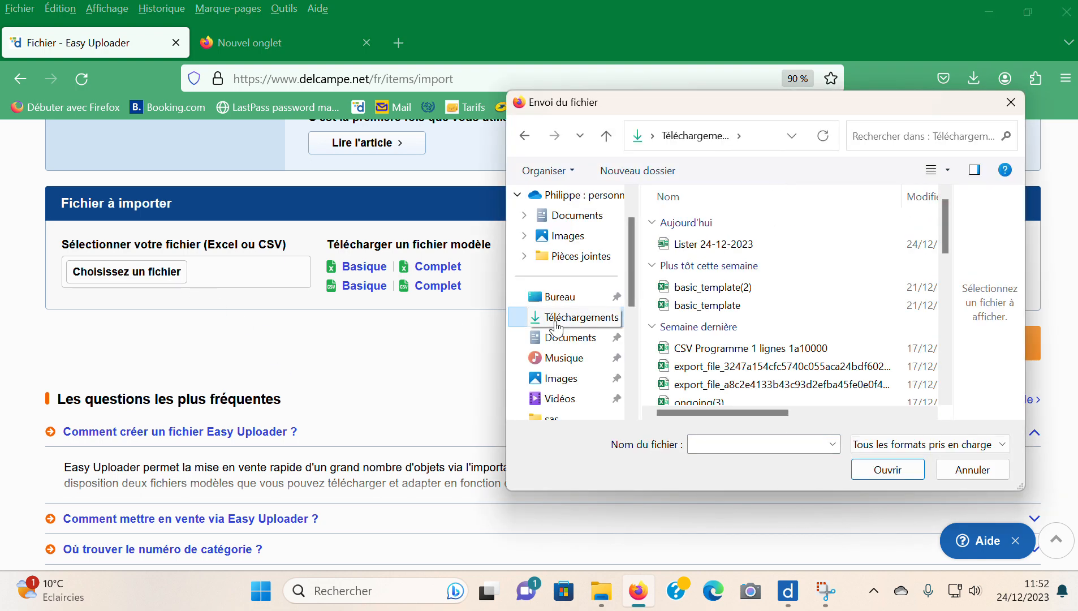
click(730, 251)
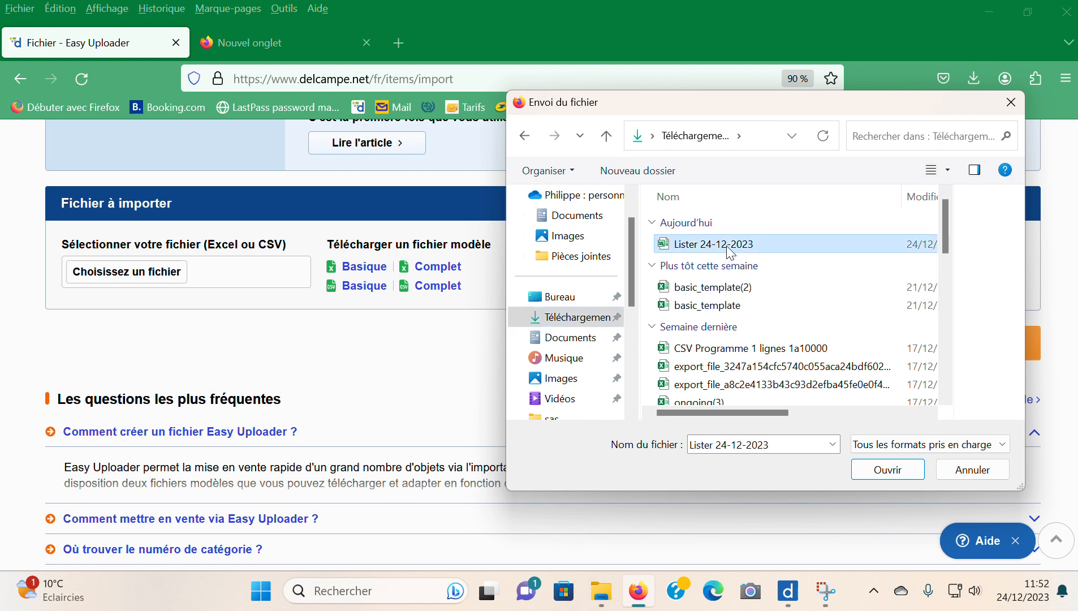
click(890, 469)
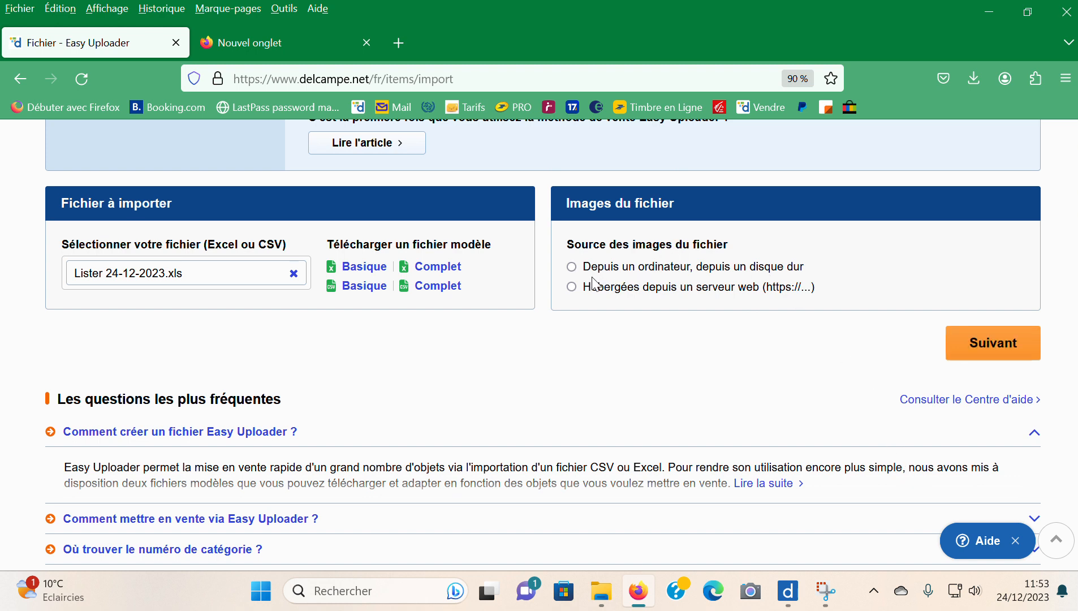
click(572, 268)
click(1005, 351)
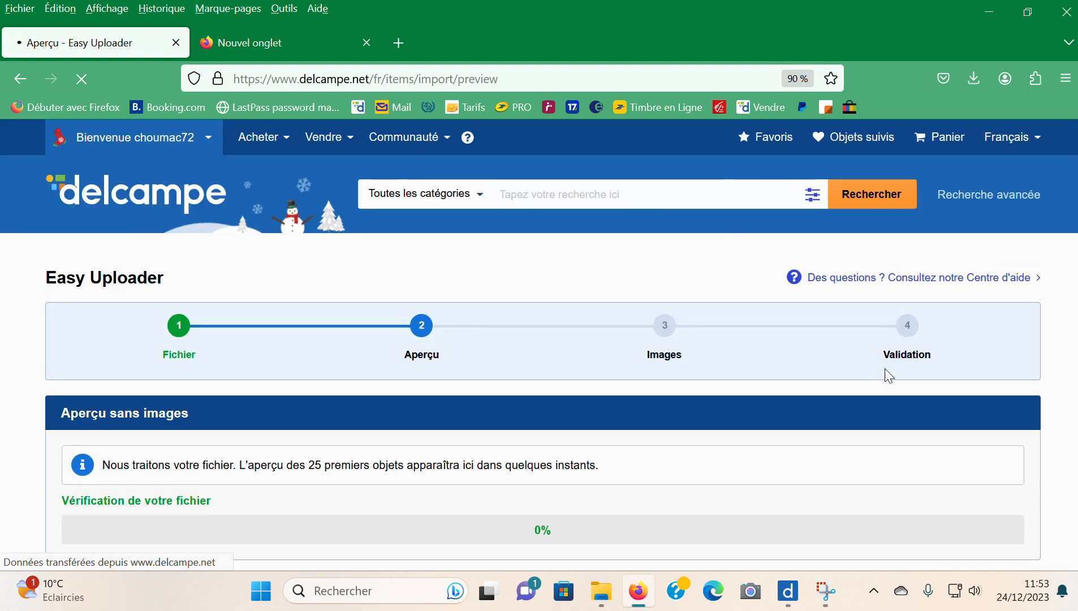
- Review the preview of the first 25 listings without images and continue to the image import stage
scroll(889, 374, down, 2)
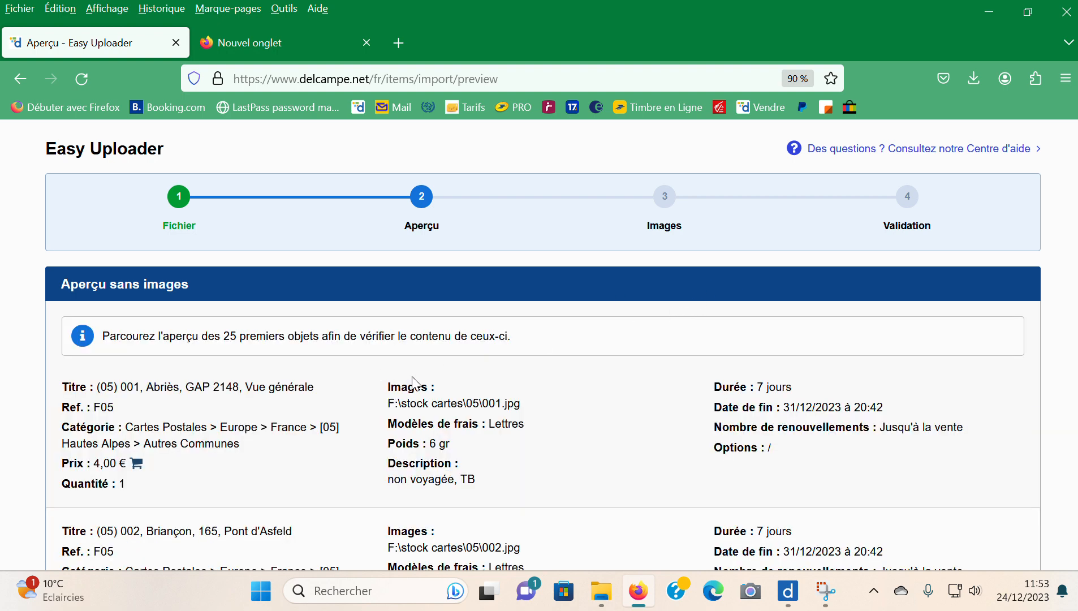
scroll(436, 320, down, 8)
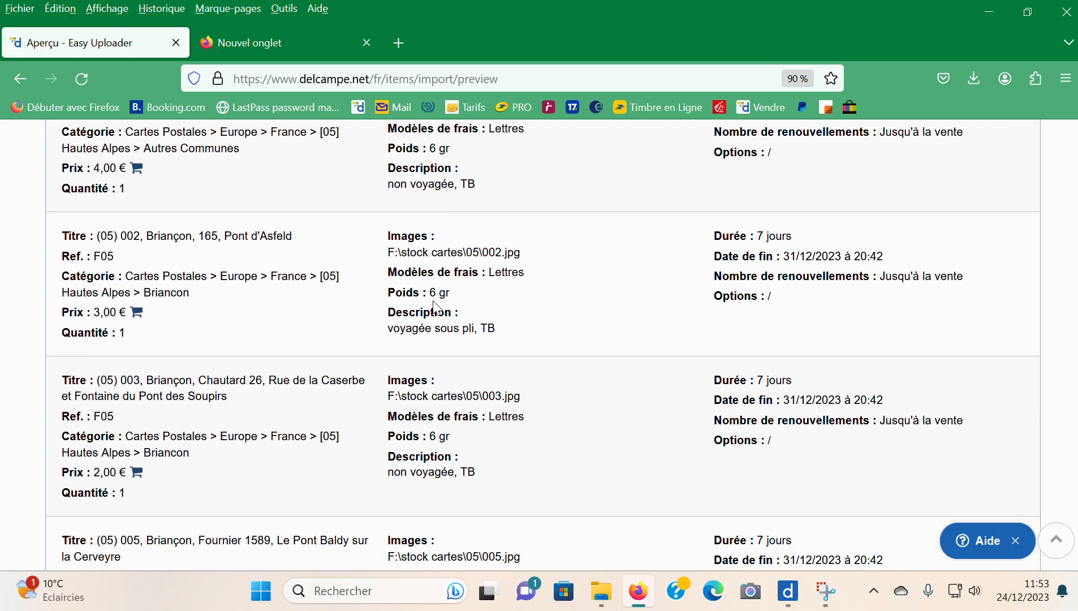
scroll(436, 320, down, 20)
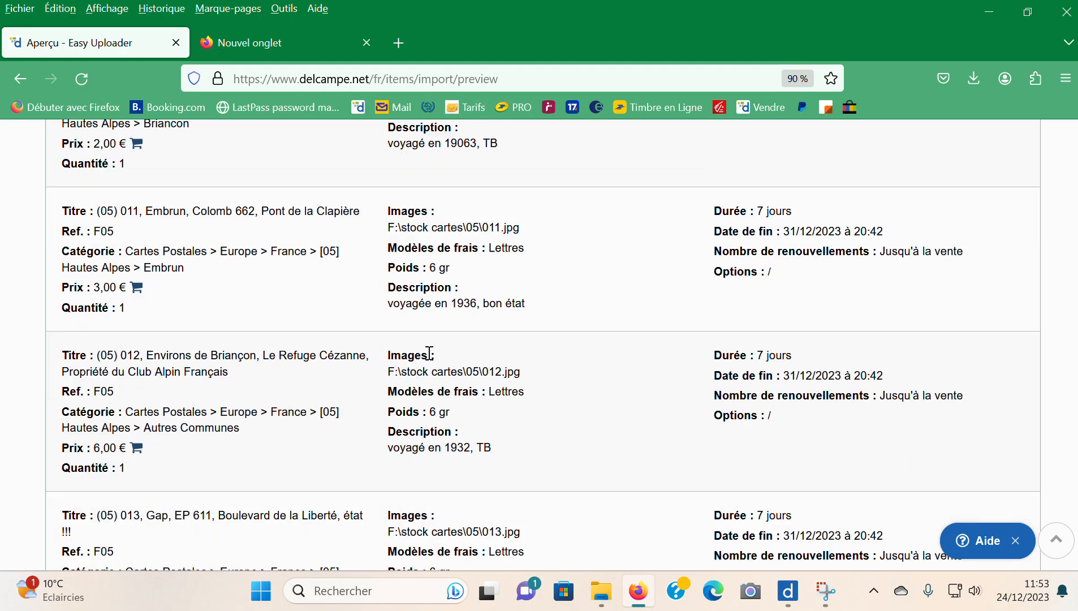
scroll(430, 378, down, 6)
scroll(1069, 452, down, 15)
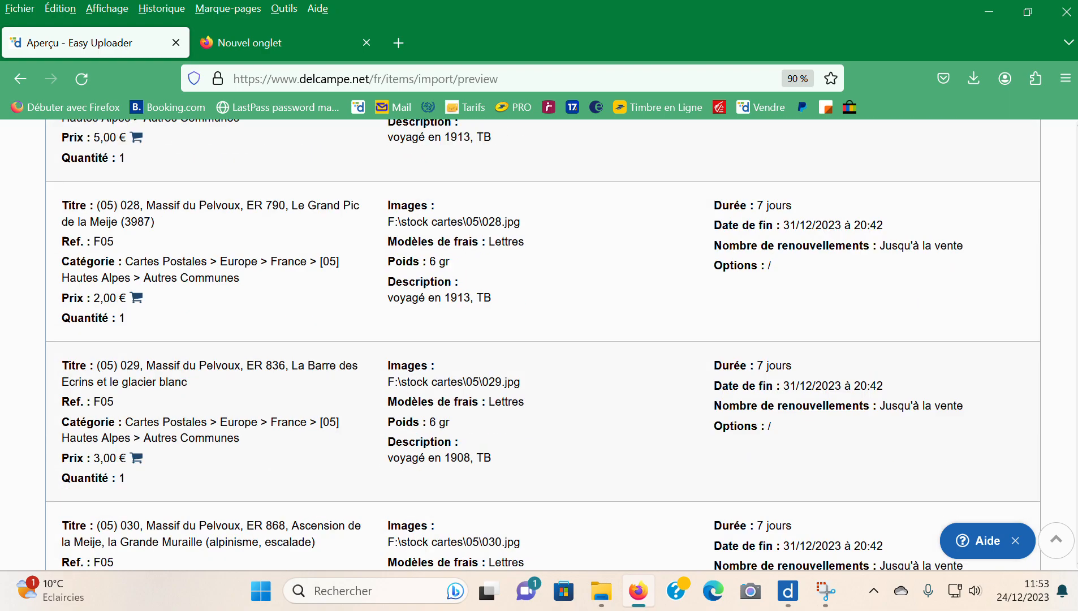
drag(1071, 472, 1066, 498)
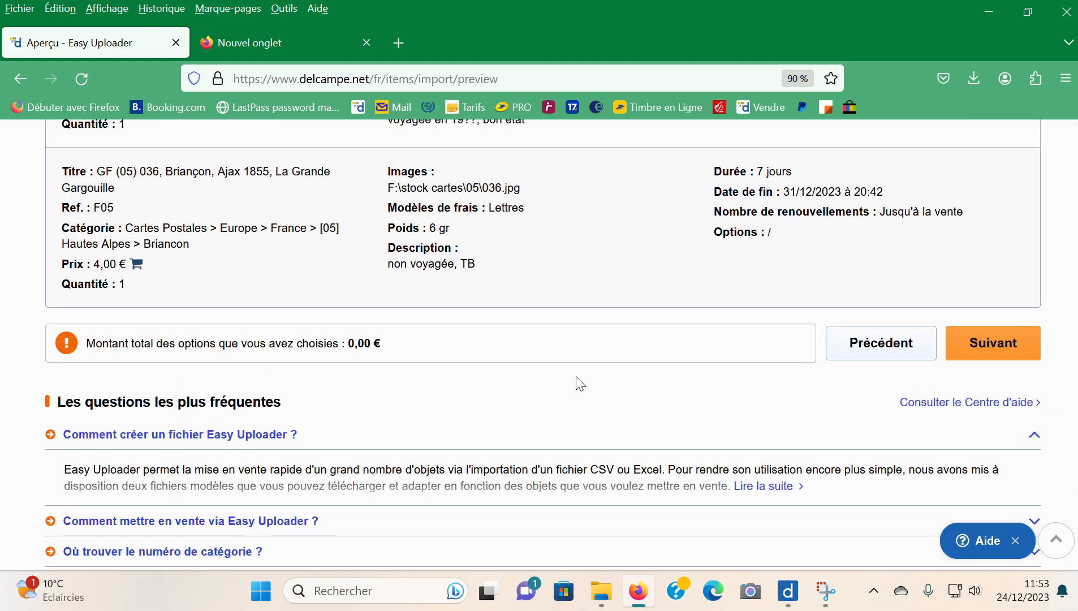
scroll(537, 396, up, 5)
scroll(537, 396, down, 5)
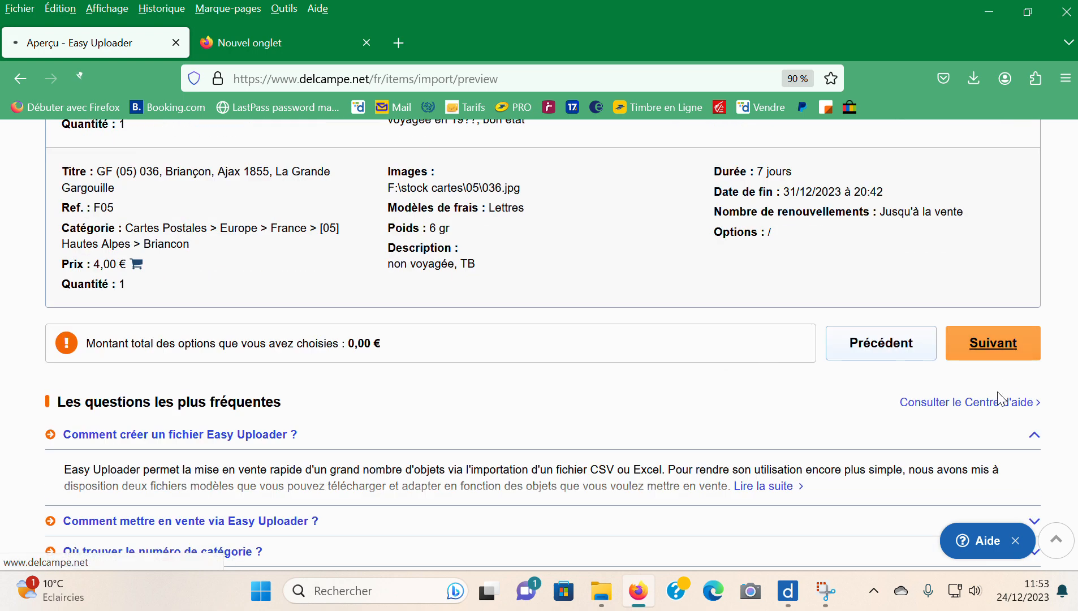
click(999, 355)
- Browse for the local images and open the folder stock cartes\05 on drive F:
scroll(415, 390, down, 4)
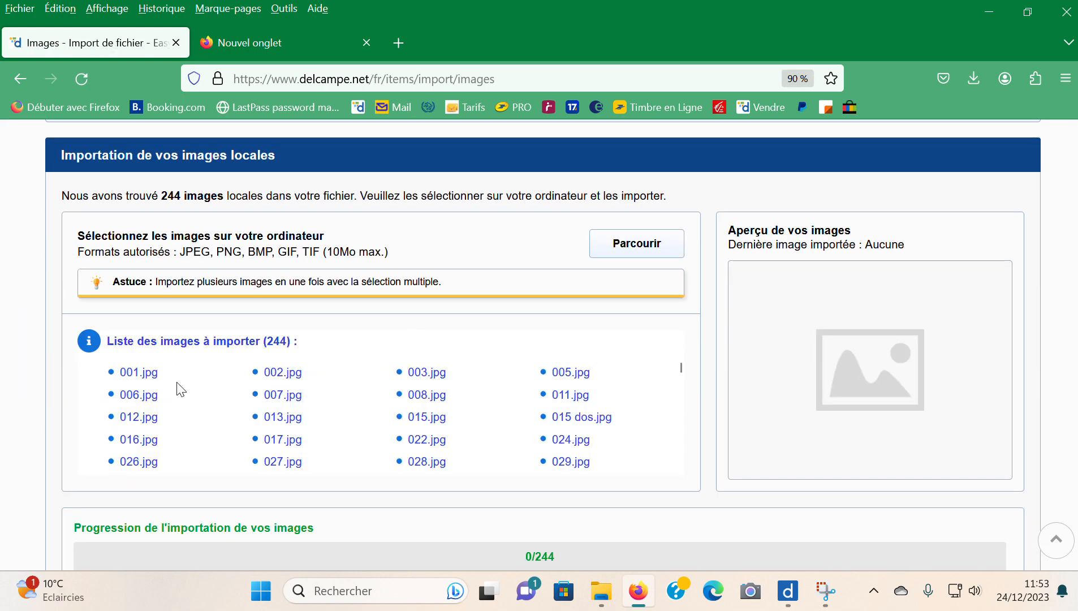
click(640, 252)
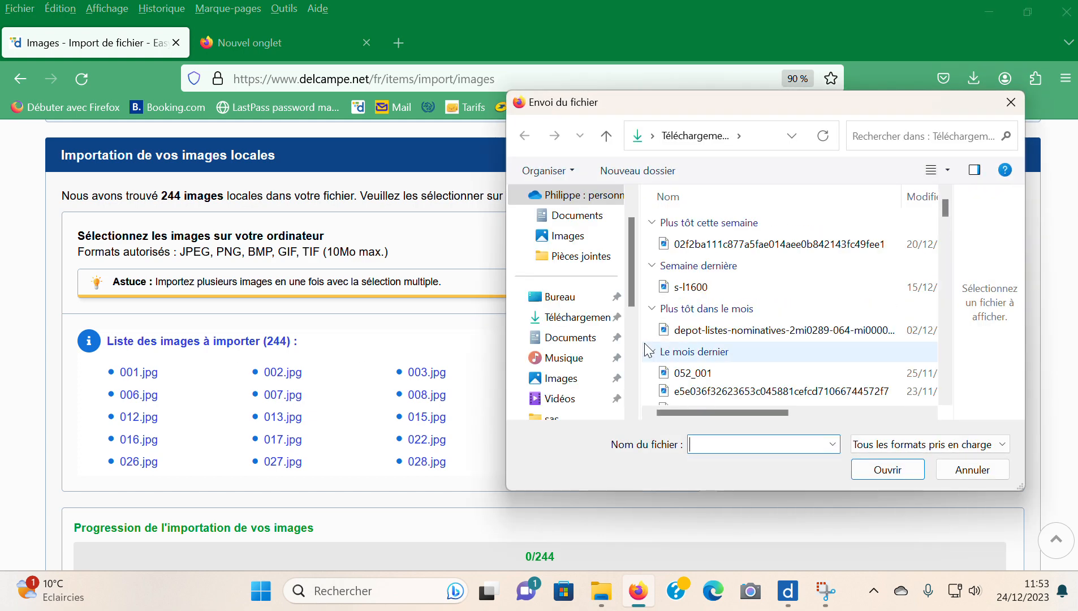
drag(629, 269, 633, 366)
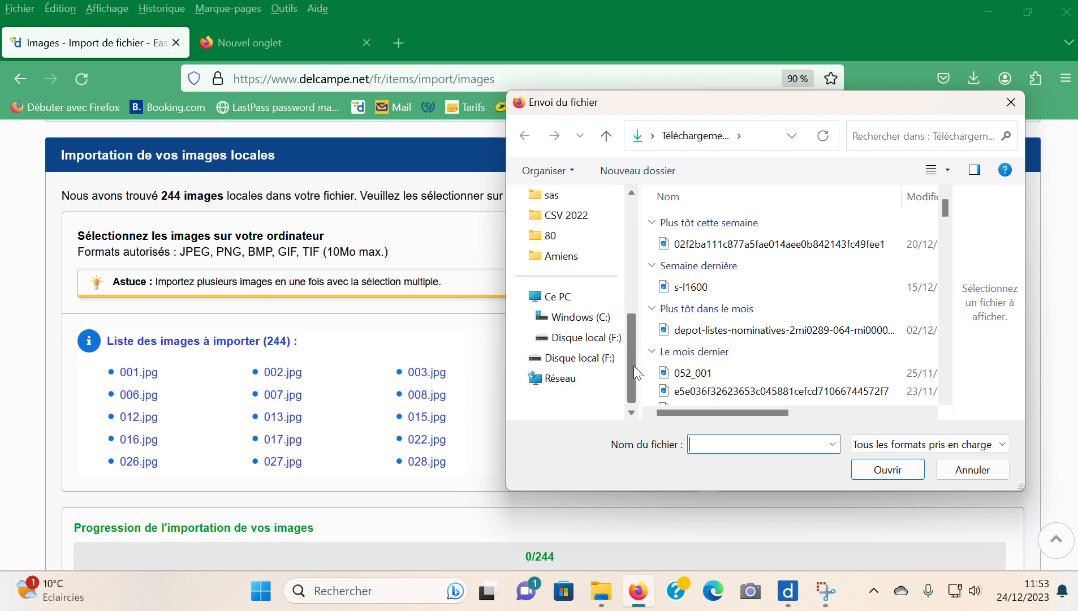
click(601, 339)
scroll(747, 300, down, 6)
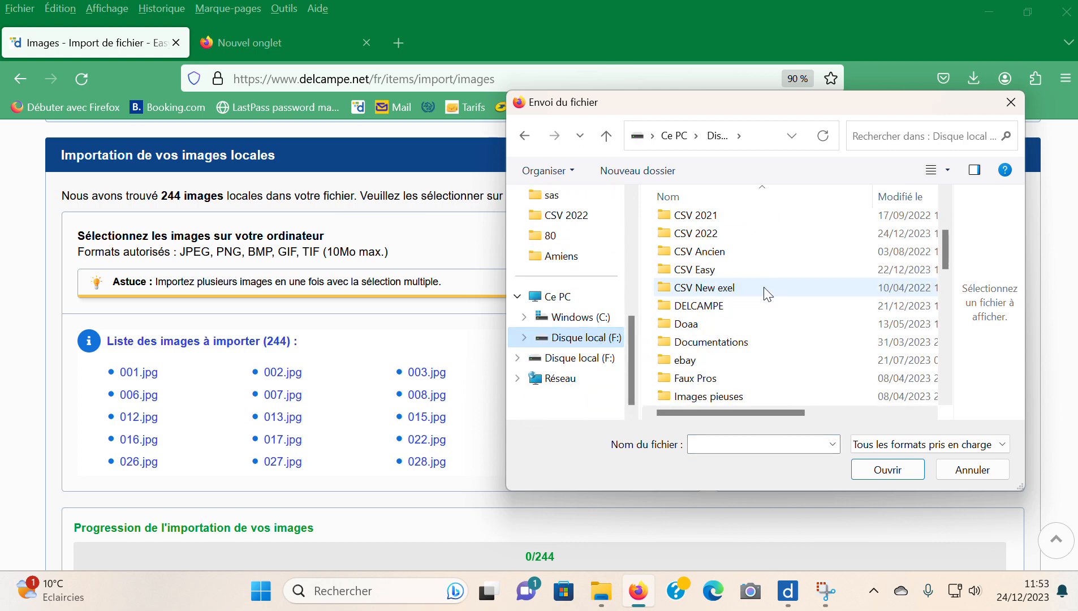
scroll(735, 379, down, 6)
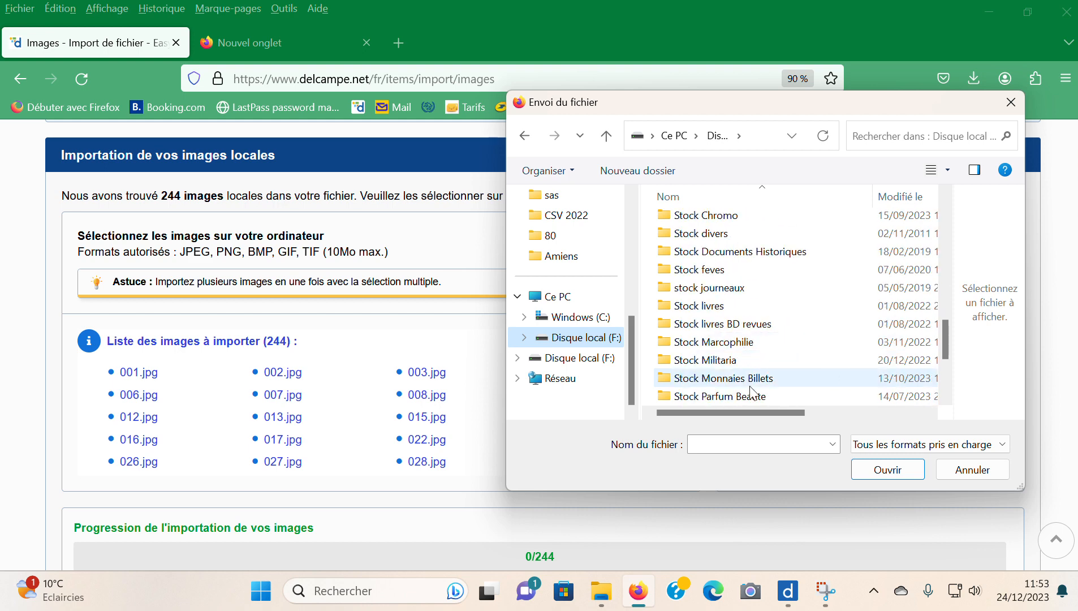
scroll(738, 350, down, 3)
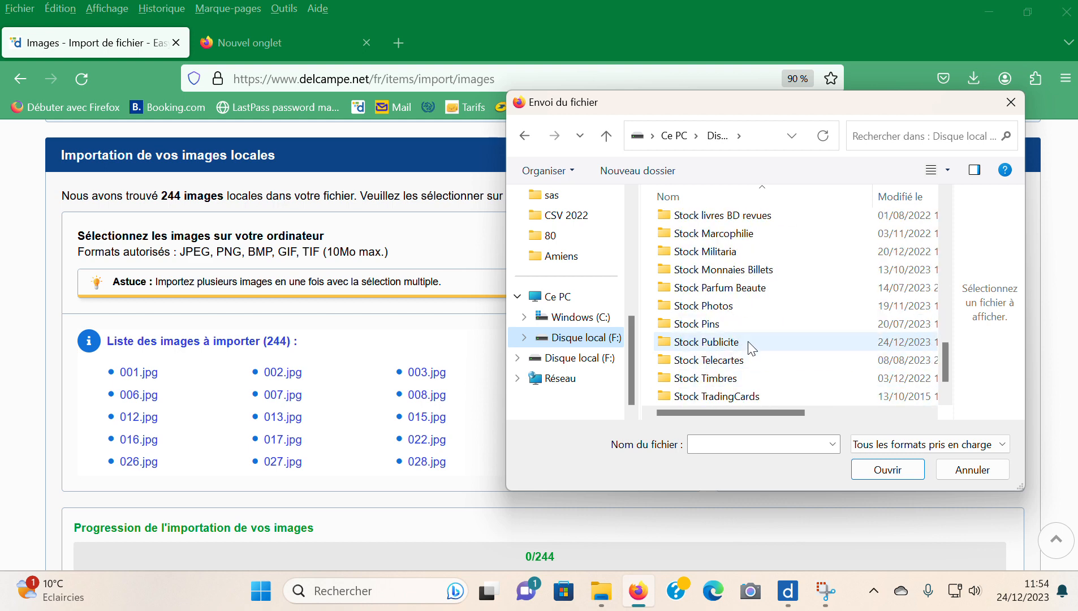
scroll(769, 317, up, 3)
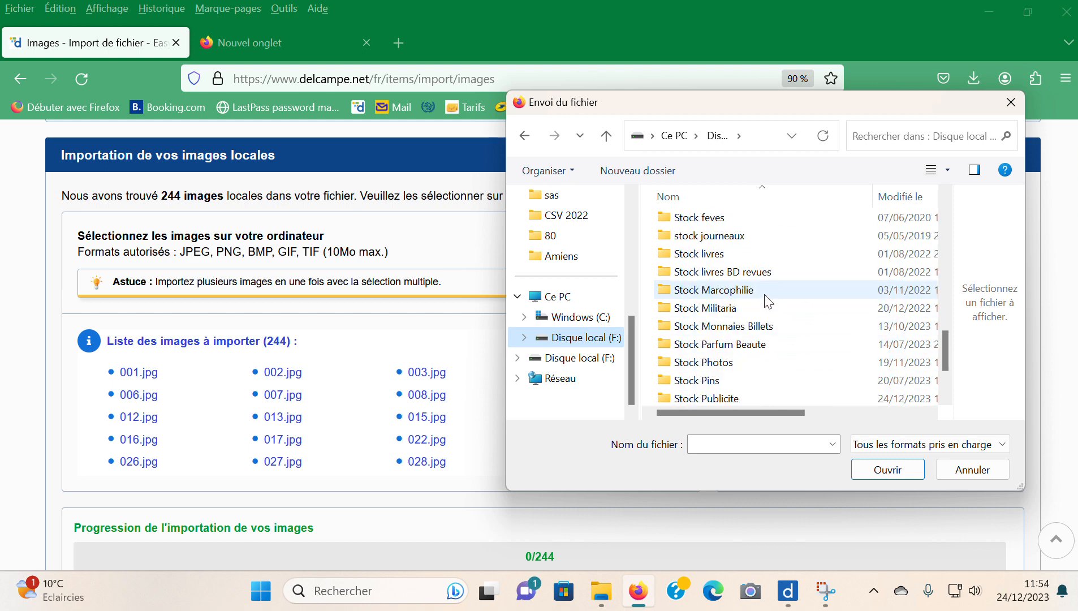
scroll(735, 249, up, 2)
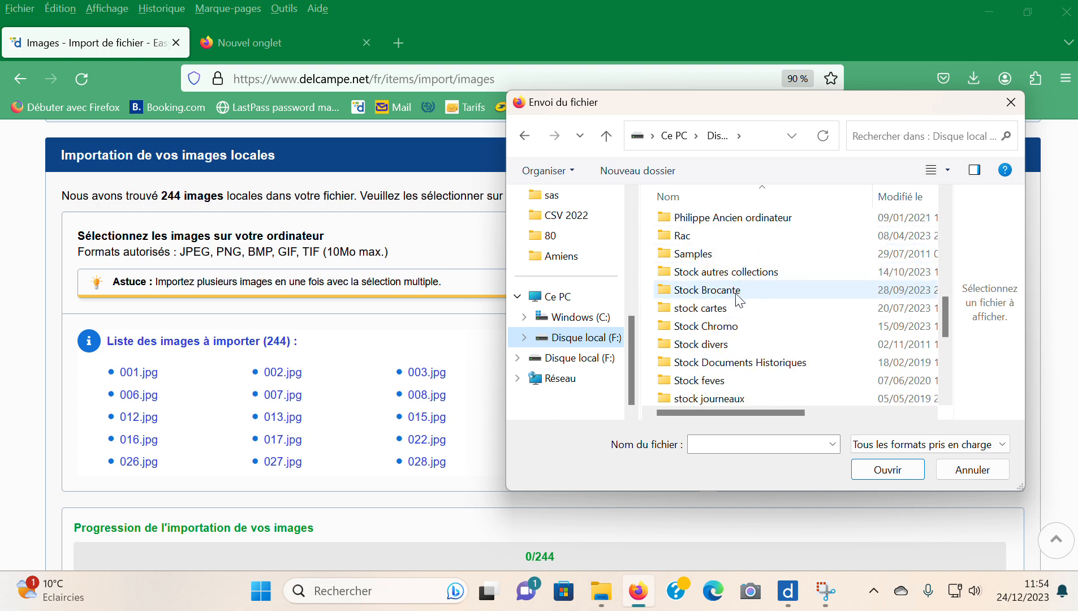
click(725, 310)
double_click(725, 312)
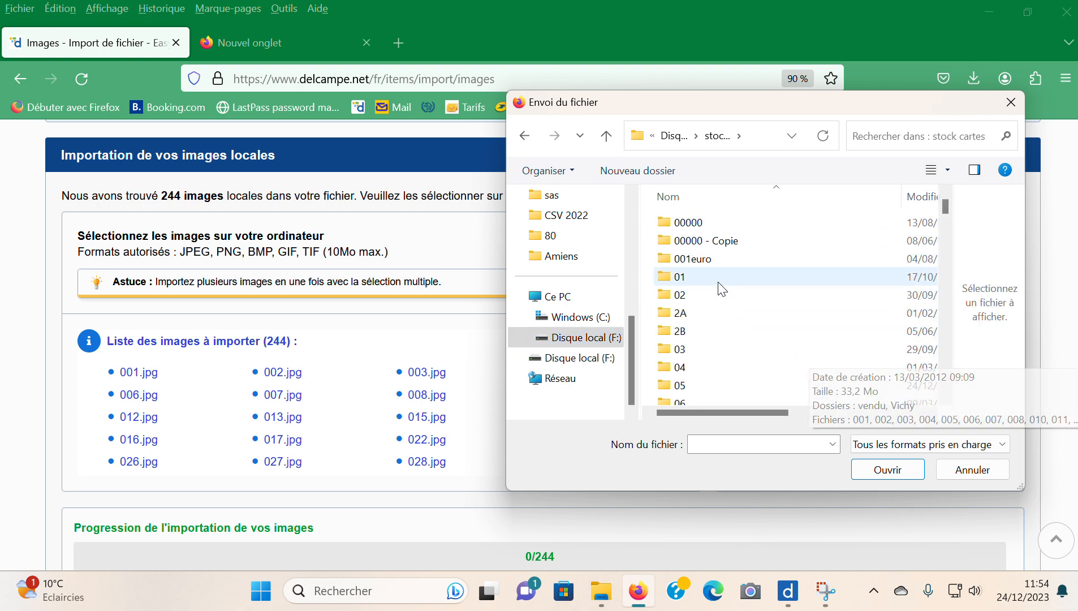
scroll(718, 285, down, 4)
scroll(726, 305, up, 4)
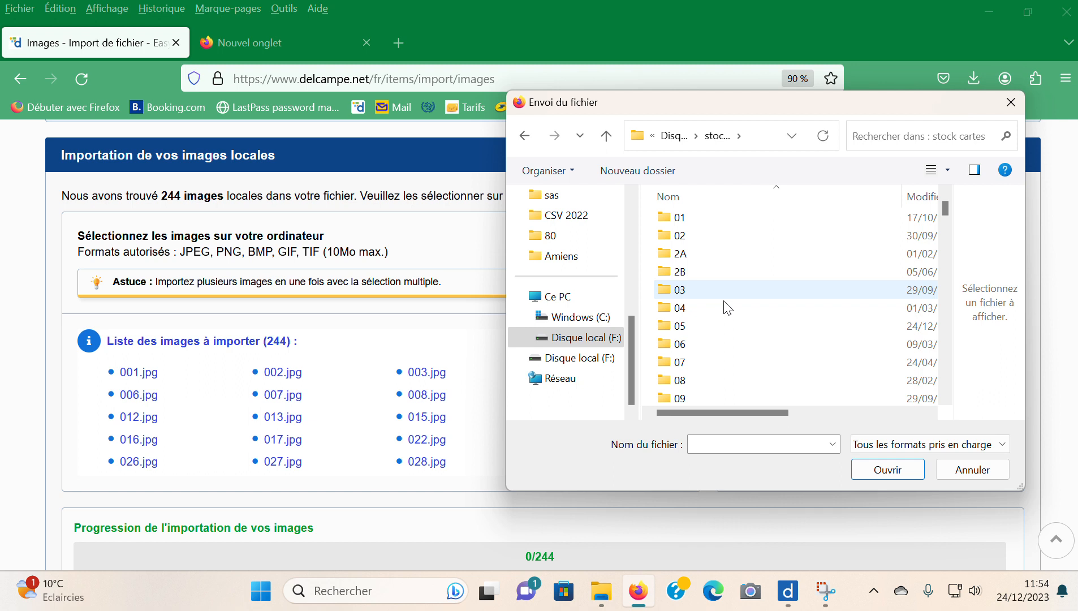
double_click(708, 331)
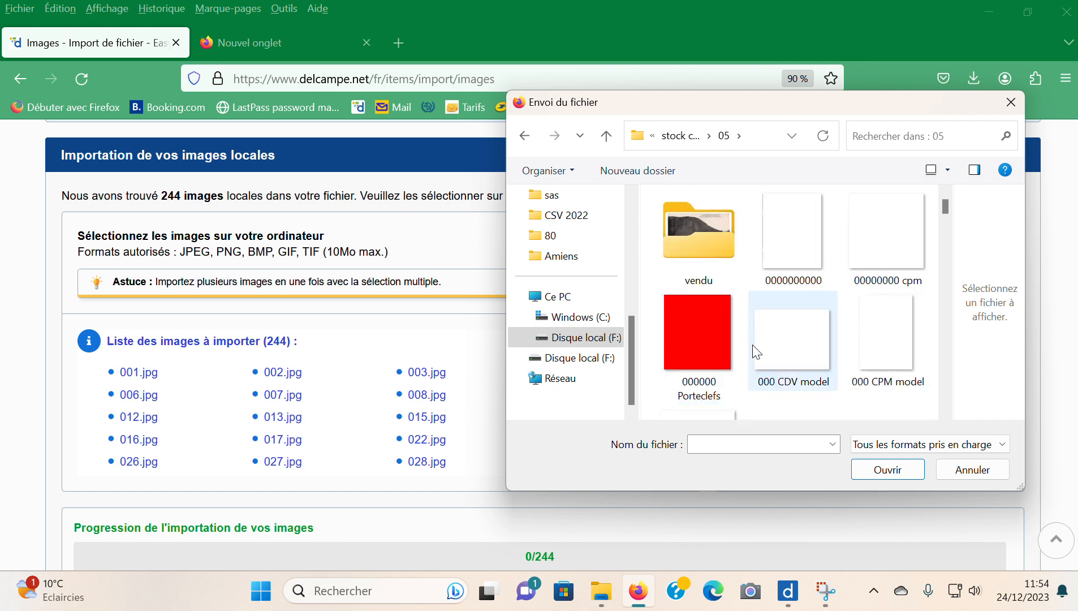
- Select all the postcard images from 001 through 302 and upload them
scroll(792, 339, down, 3)
click(821, 281)
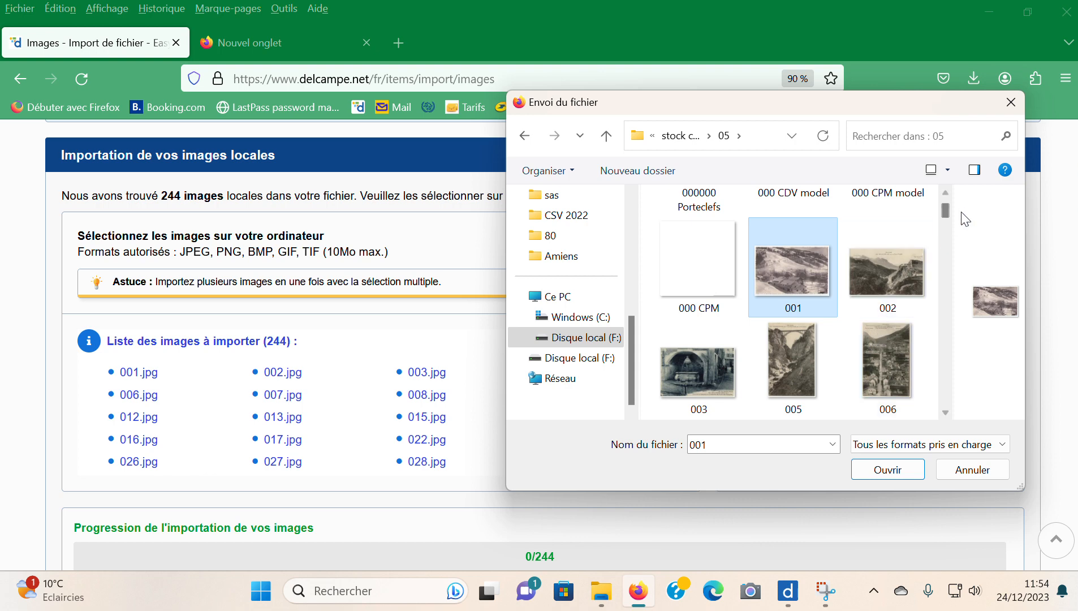
drag(944, 210, 956, 428)
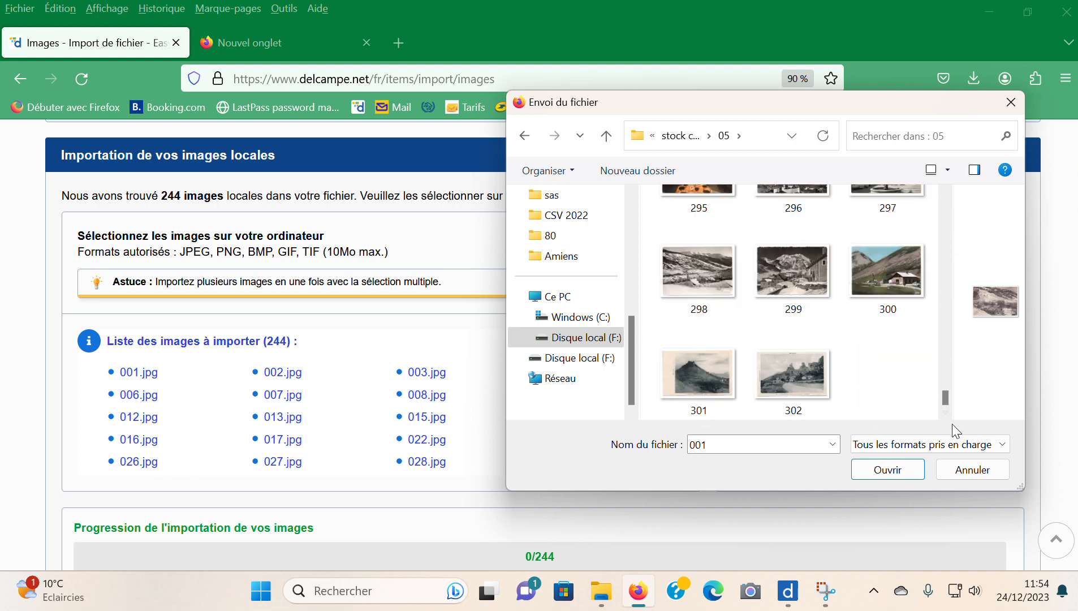
shift+click(790, 374)
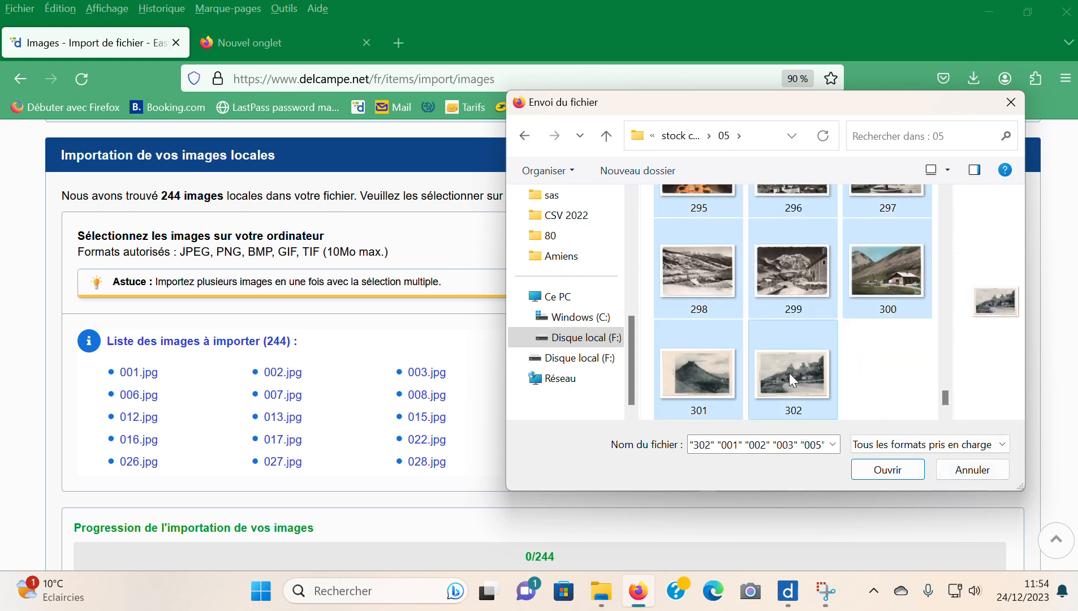
click(900, 477)
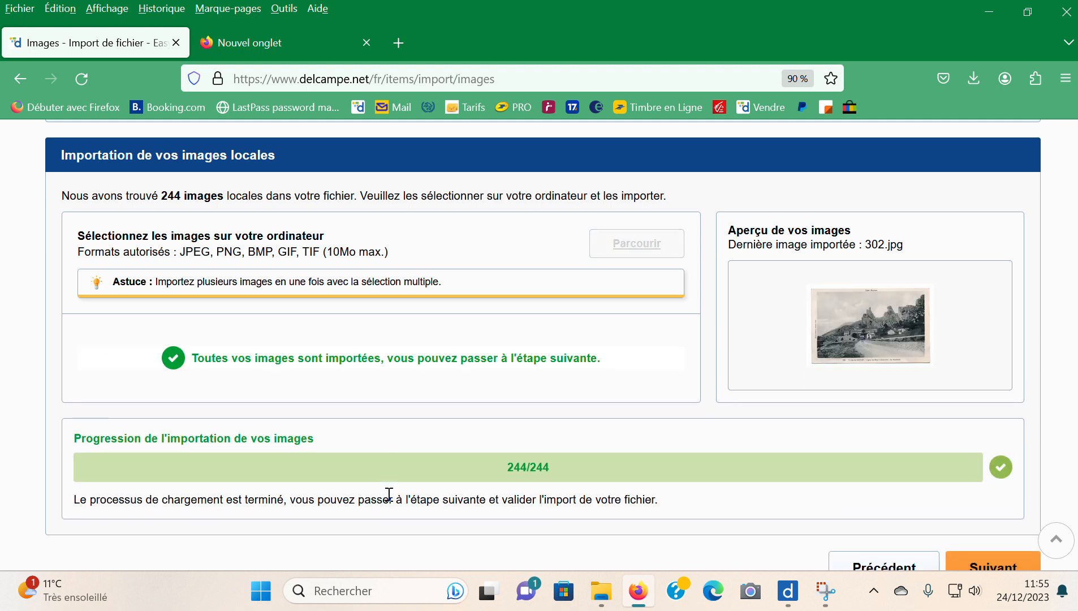
- Check the listings and their linked images at the validation stage and confirm the import
scroll(837, 325, down, 3)
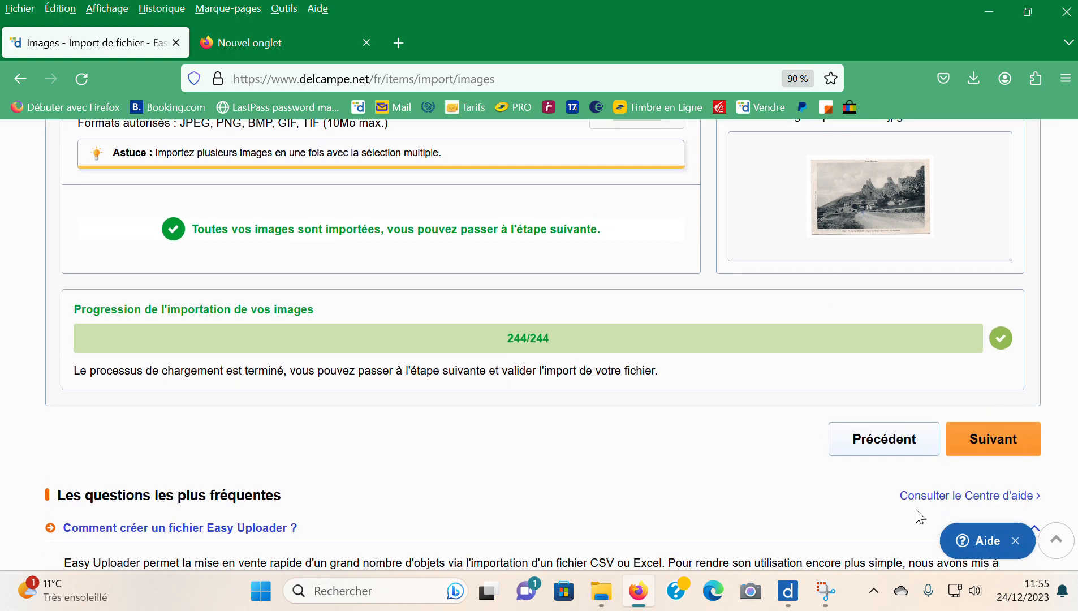
click(1006, 448)
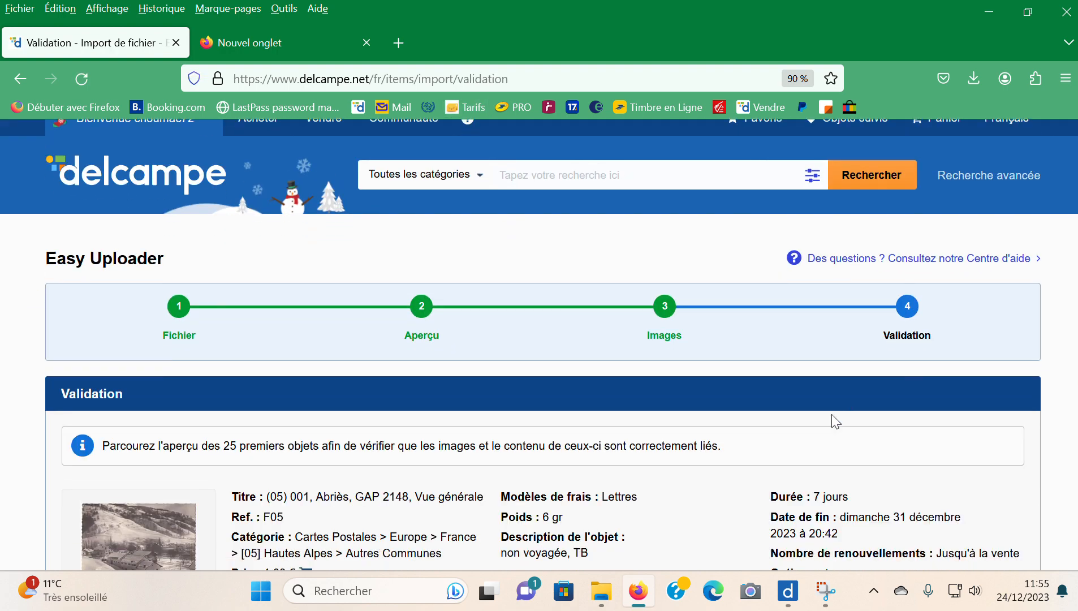
scroll(835, 421, down, 4)
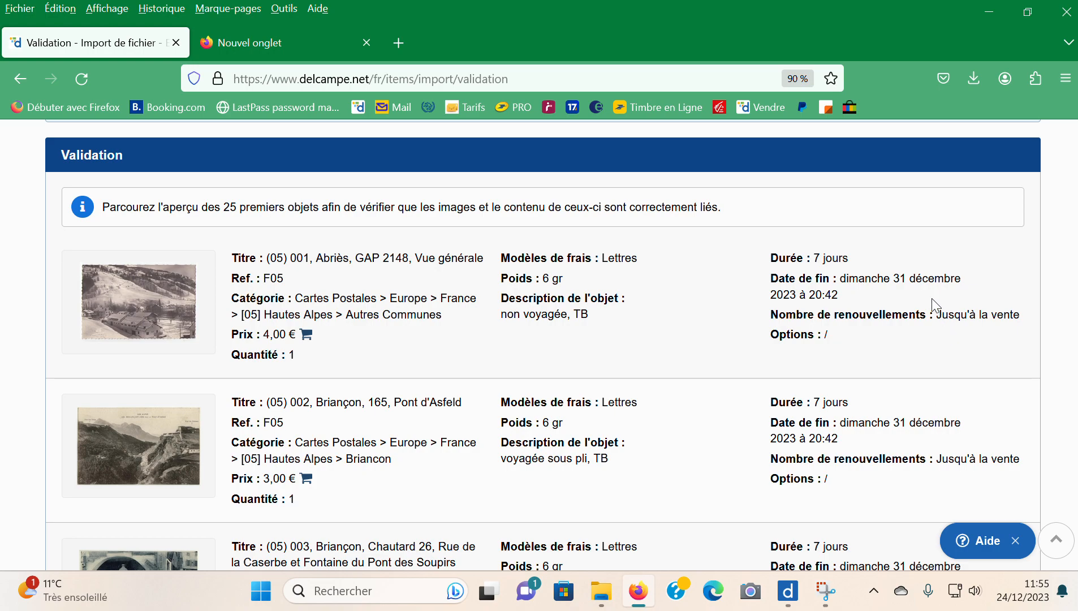
scroll(490, 274, down, 20)
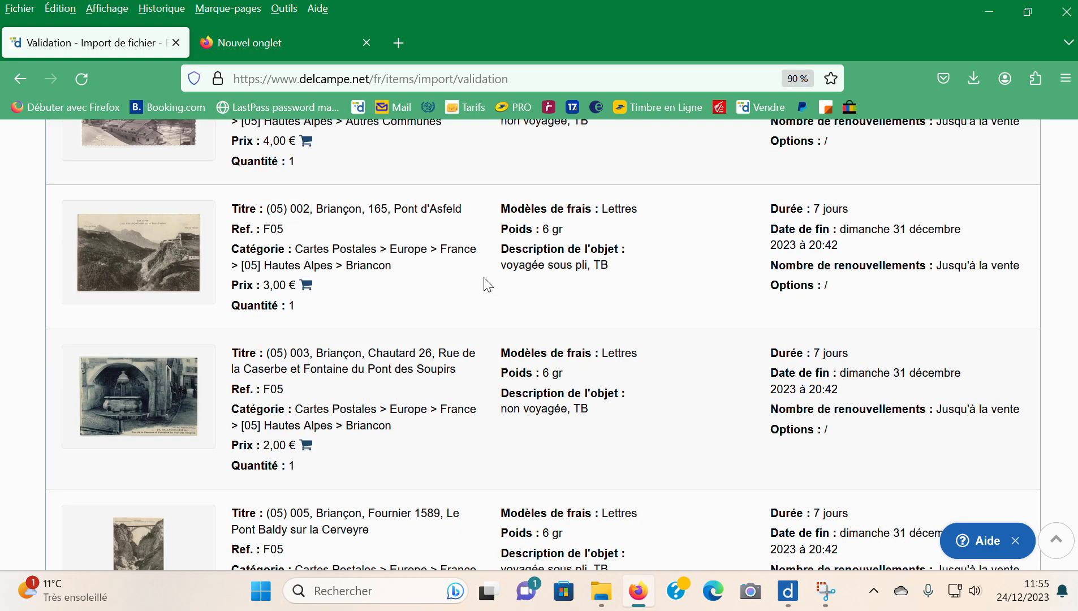
drag(1074, 257, 1074, 487)
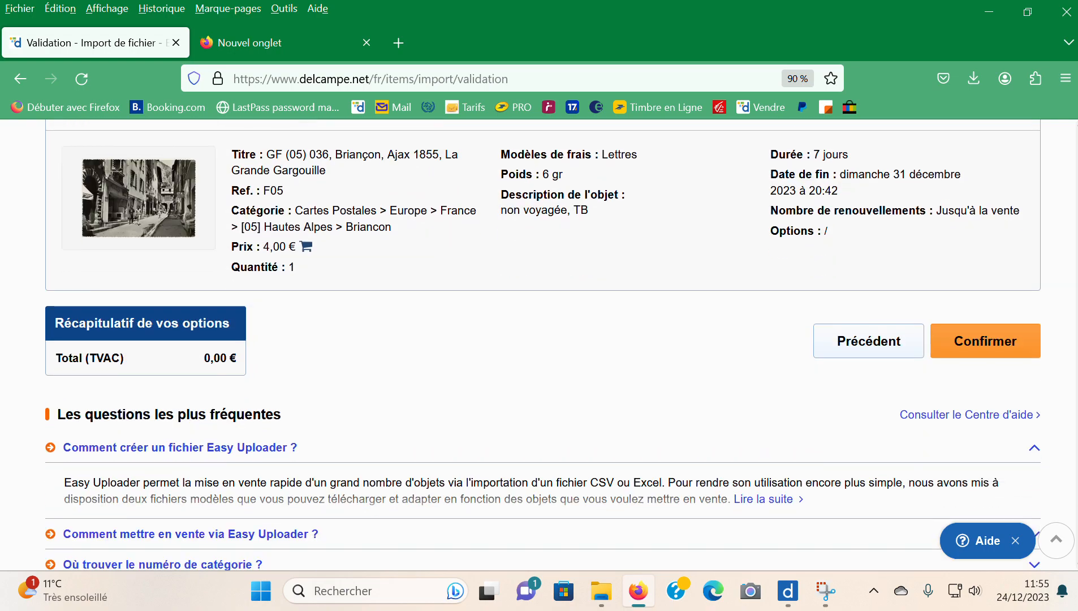
click(998, 345)
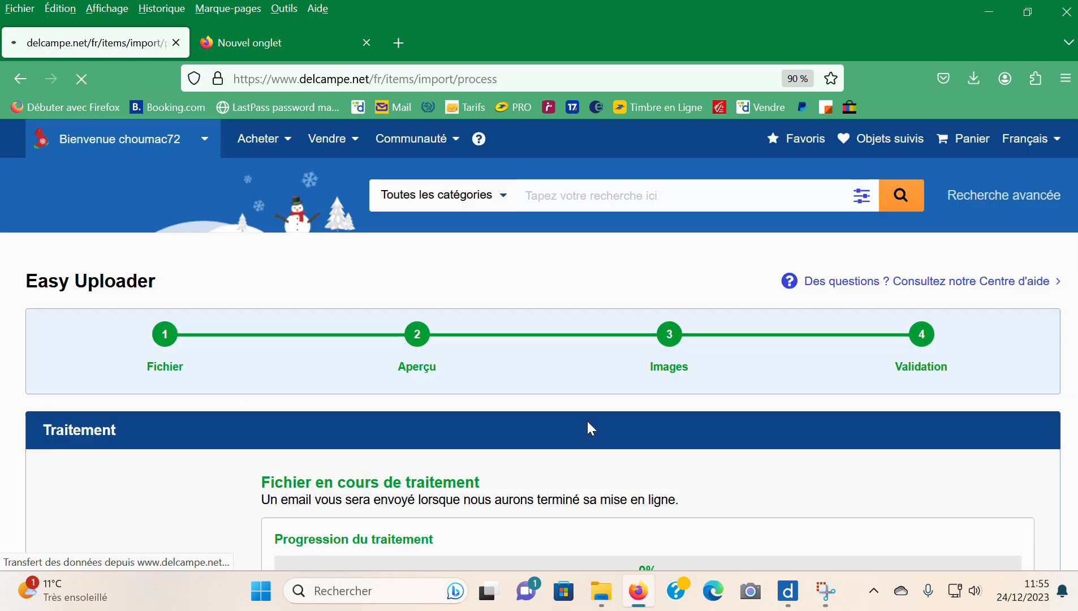
scroll(683, 368, down, 4)
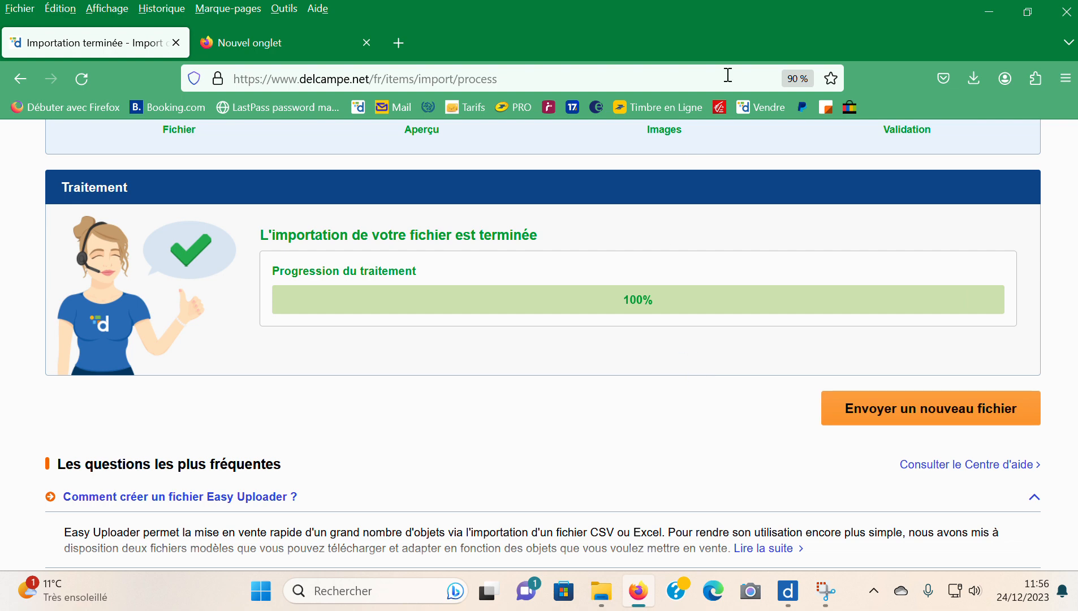
scroll(198, 222, up, 4)
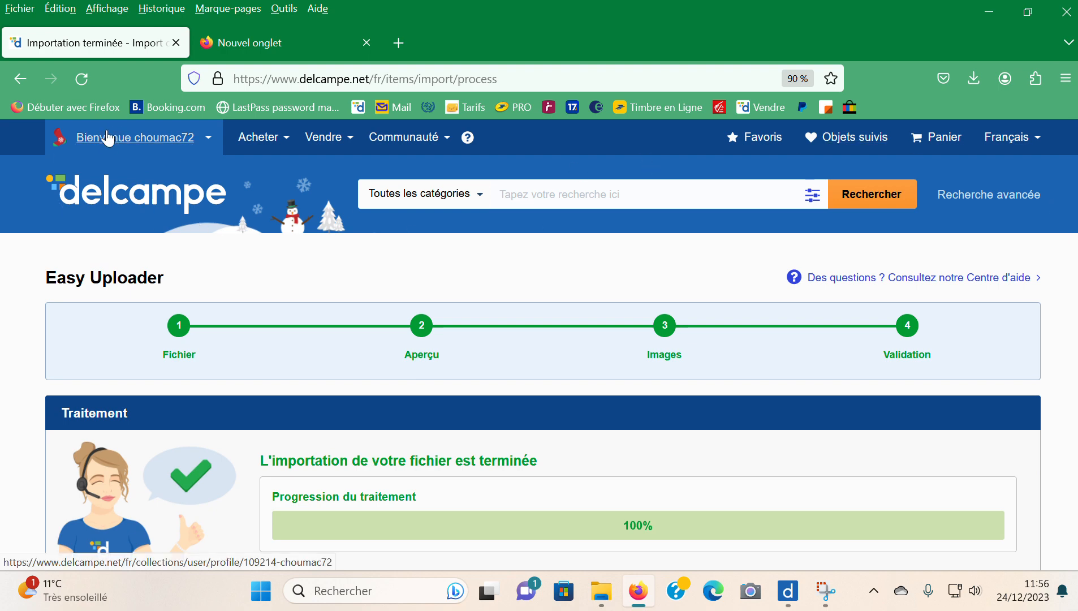
- Open the seller's own member profile and go from there to the seller's shop
mouse_move(110, 137)
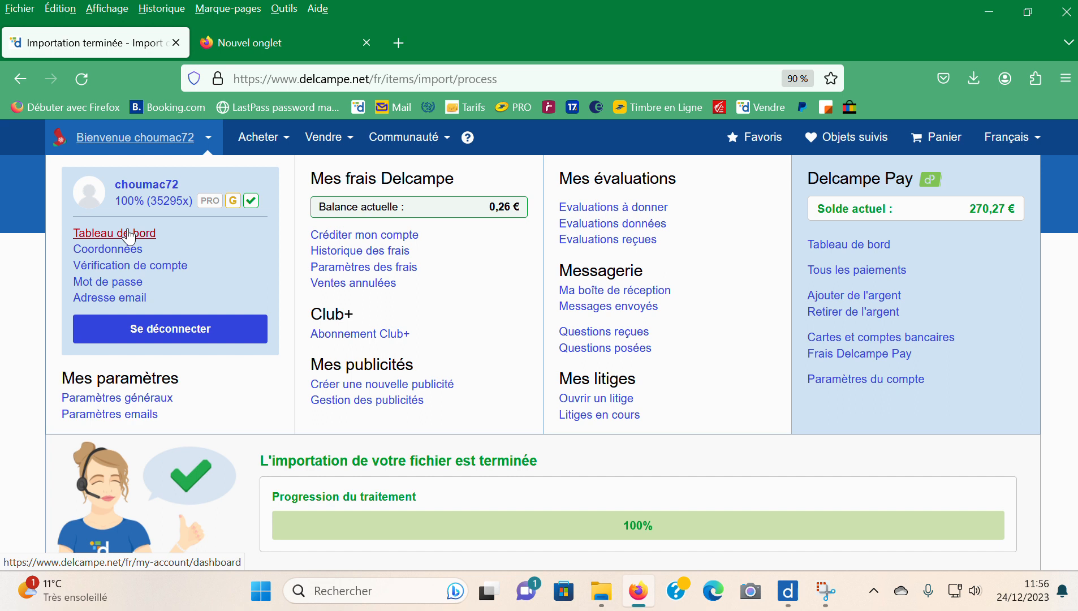
click(139, 185)
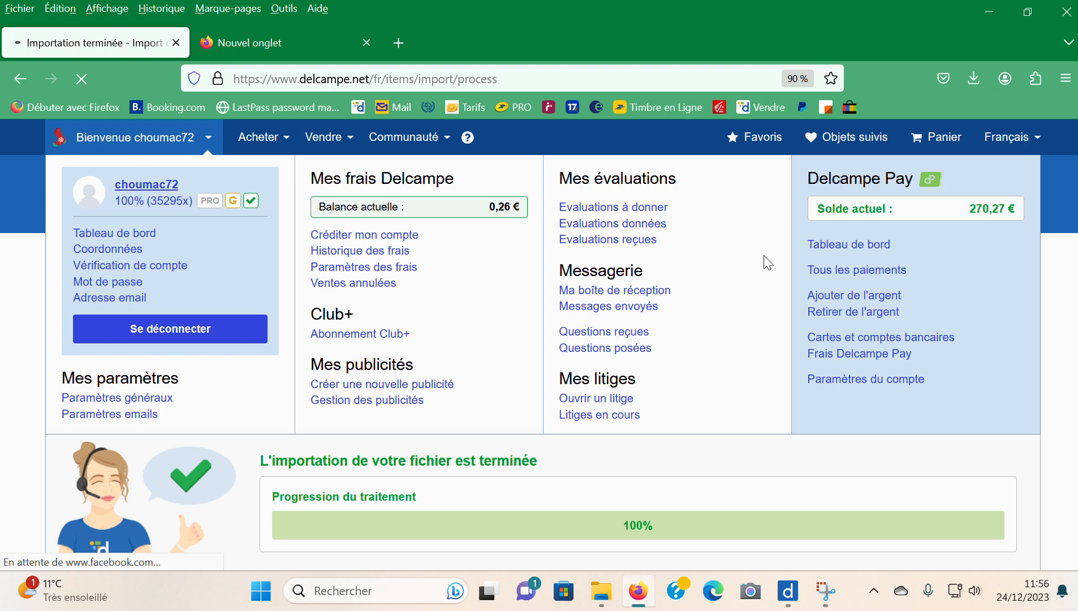
scroll(752, 281, down, 5)
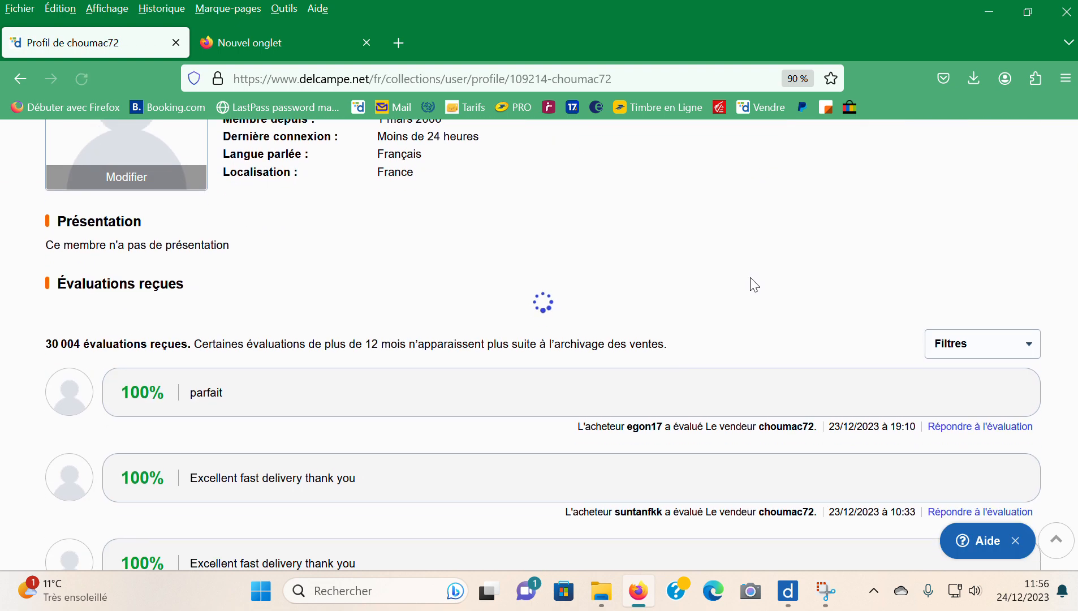
scroll(753, 281, up, 2)
click(866, 213)
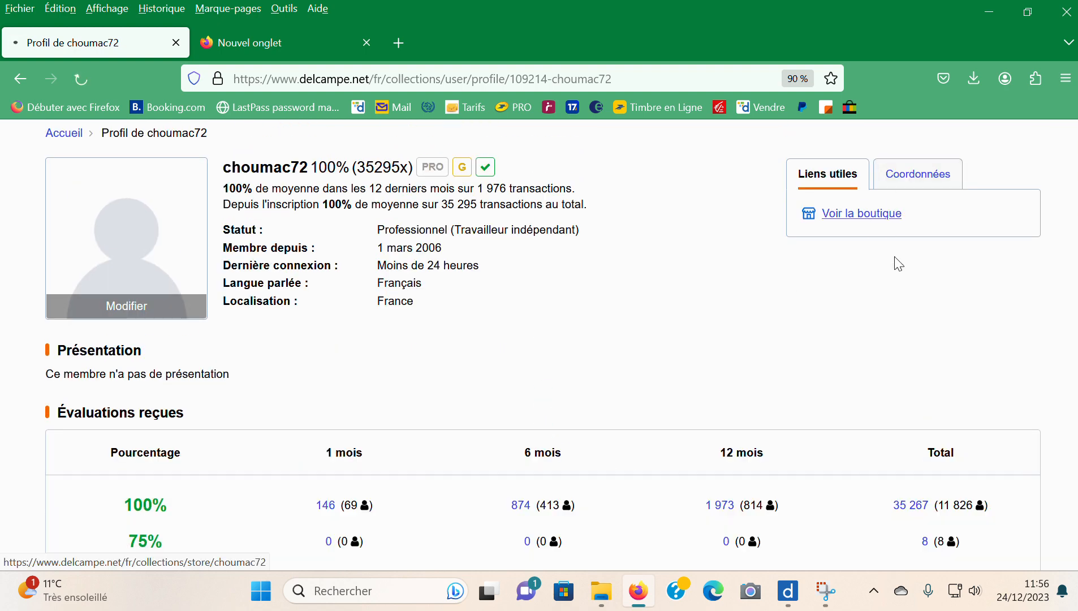
- List all objects of the shop and look through the most recent postcard listings with their images
scroll(684, 318, down, 1)
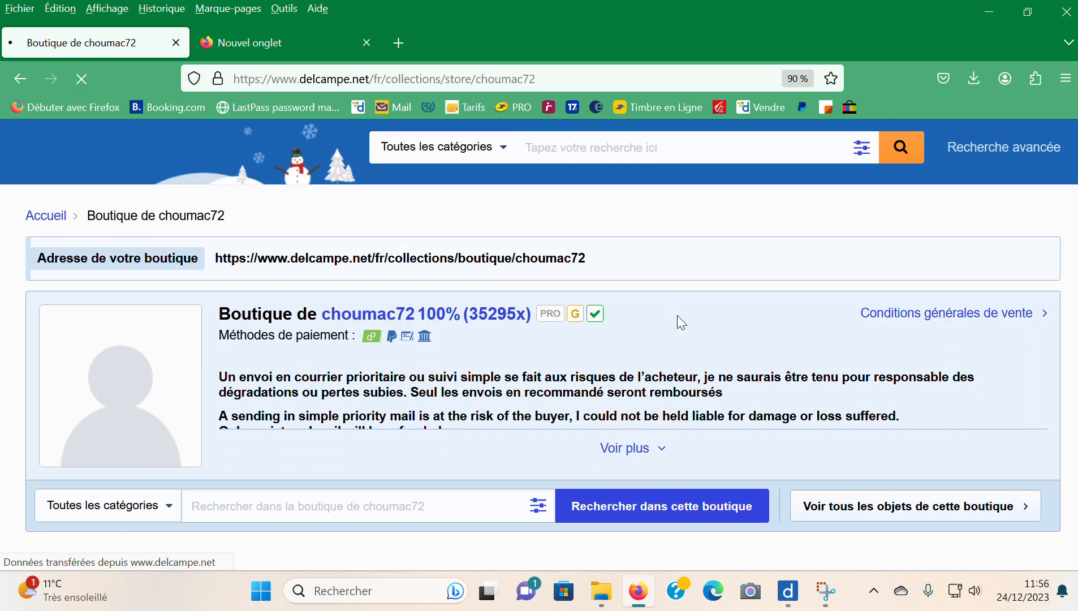
scroll(677, 315, down, 4)
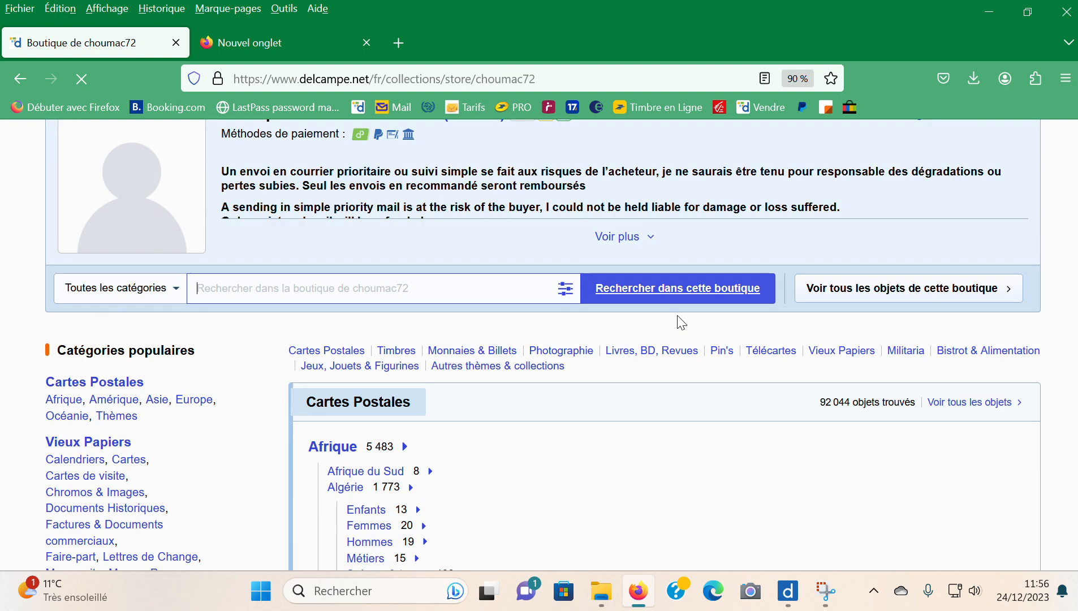
click(904, 288)
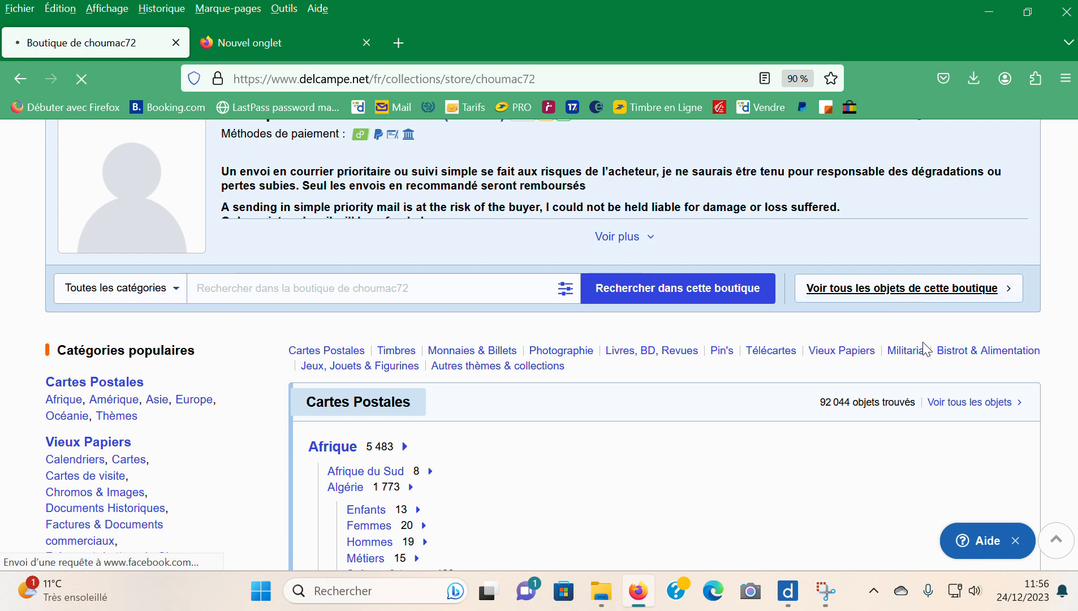
scroll(840, 330, down, 5)
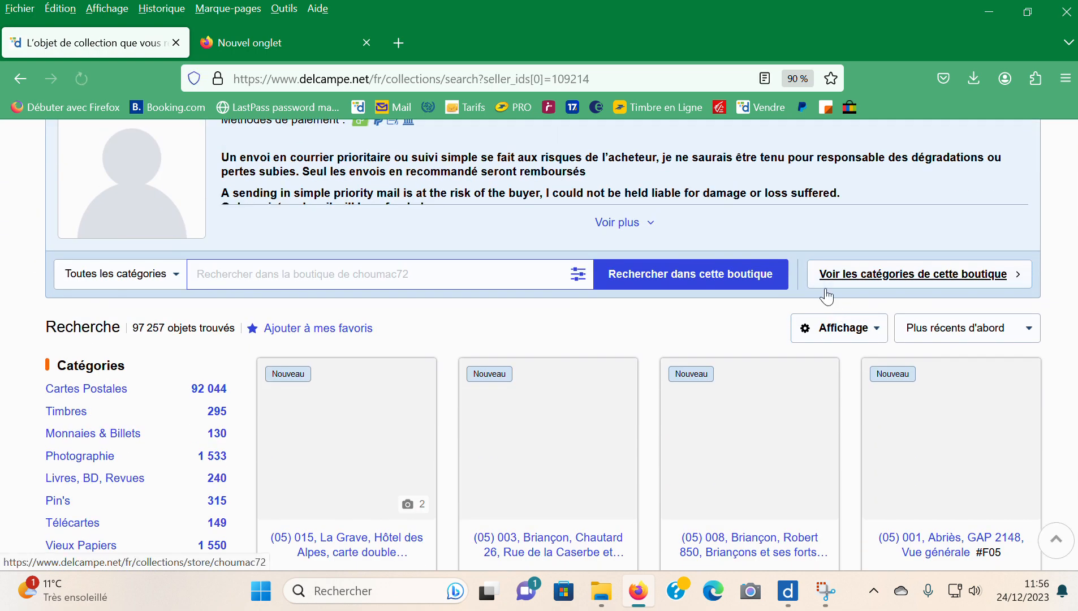
scroll(811, 294, down, 4)
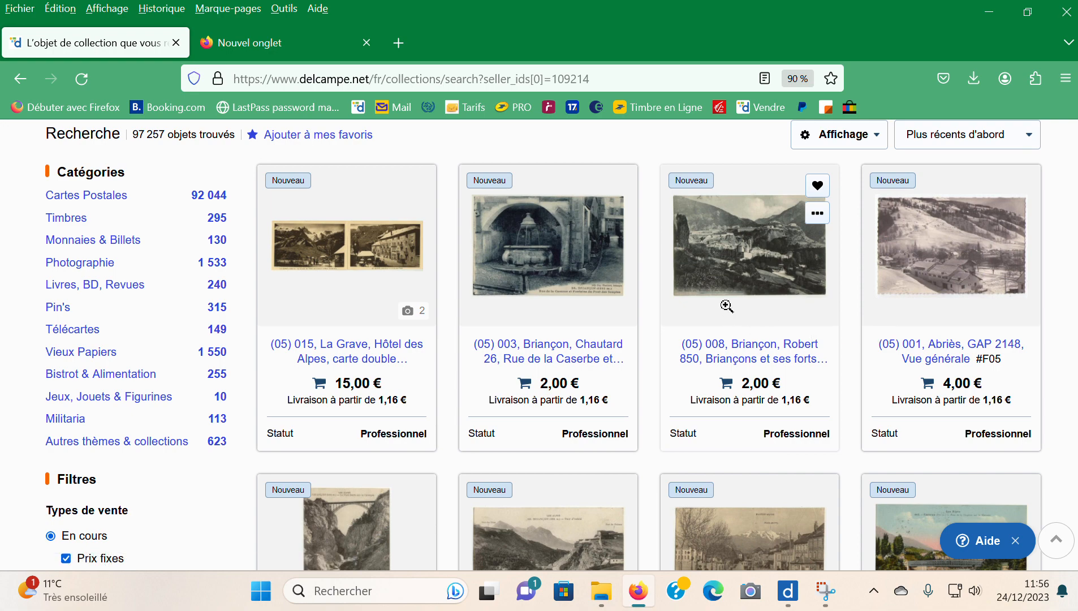
scroll(726, 309, down, 7)
scroll(726, 304, down, 10)
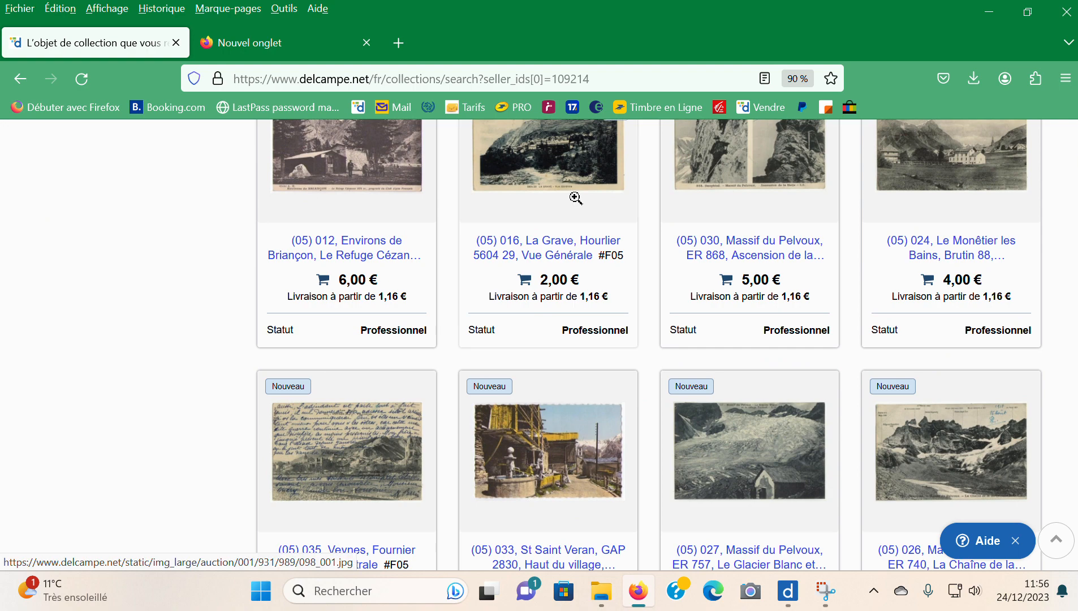
- Enlarge the image of the La Grave listing (05) 016, close it and look through more of the new listings
click(577, 198)
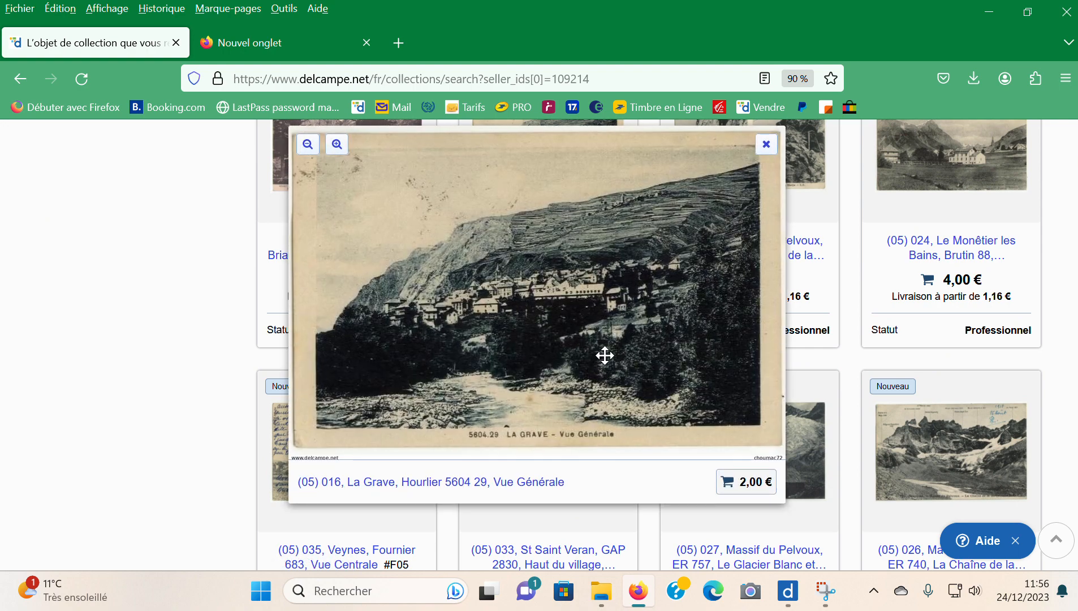
click(604, 356)
scroll(825, 287, up, 5)
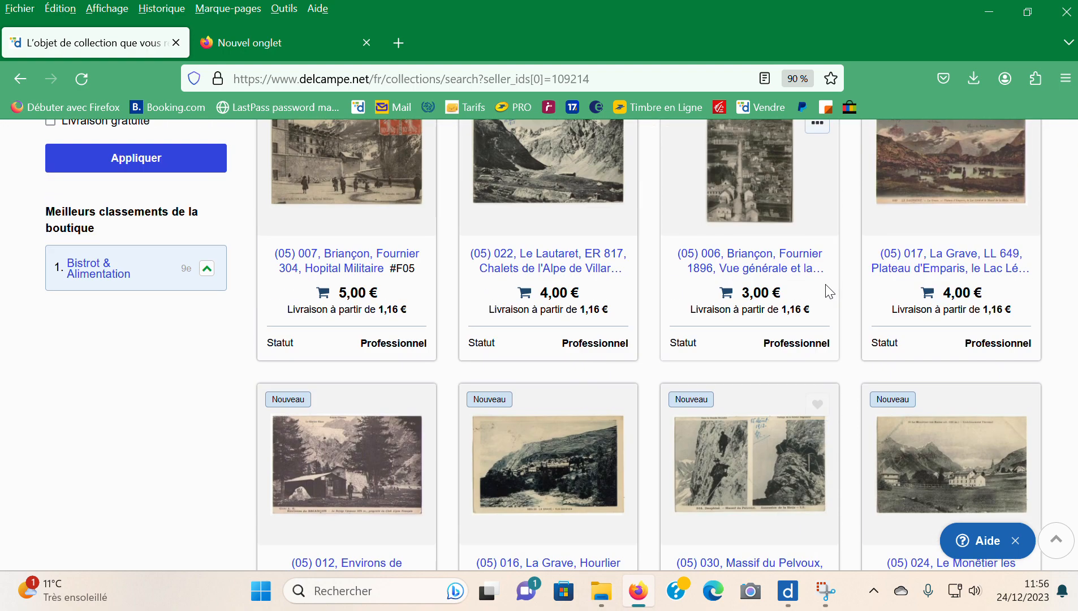
scroll(826, 286, up, 5)
scroll(825, 287, up, 8)
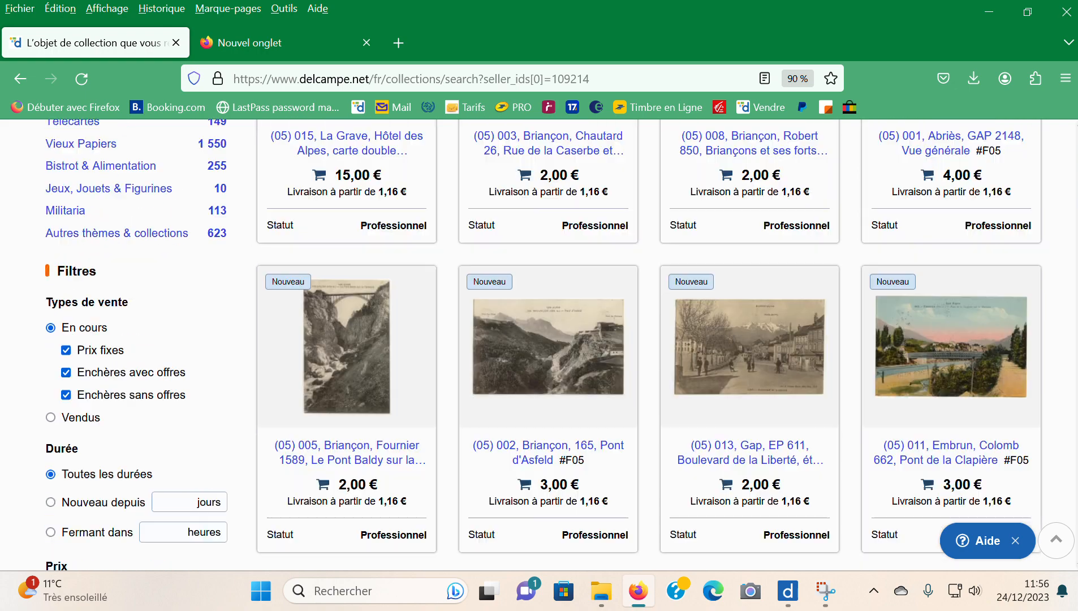
scroll(813, 566, down, 15)
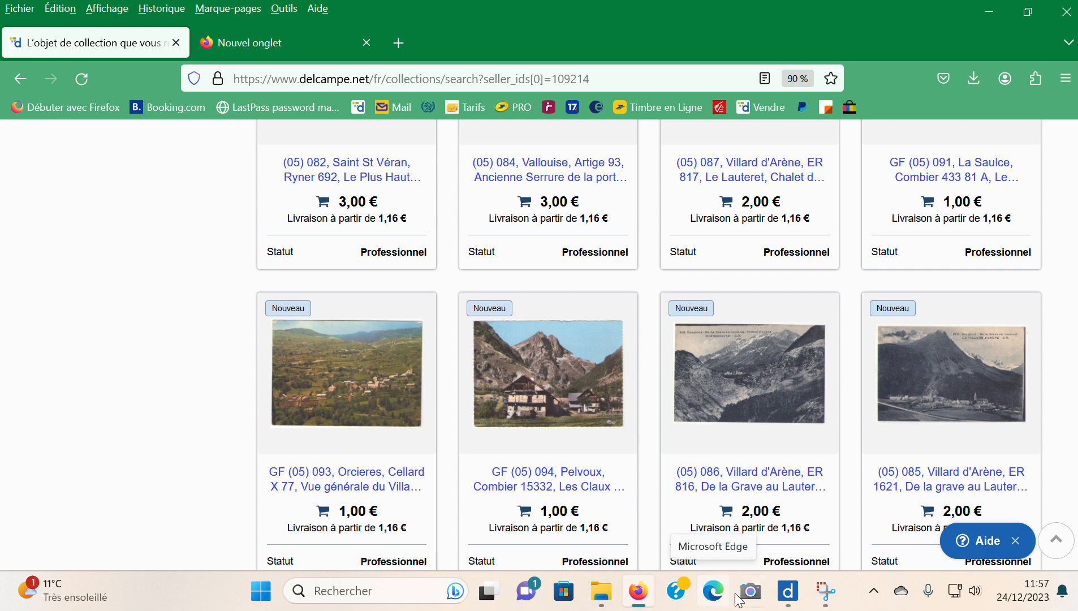
- Switch to Delcampe Lister to check the number of objects in folder 01, and return to the shop listings in Firefox
mouse_move(826, 599)
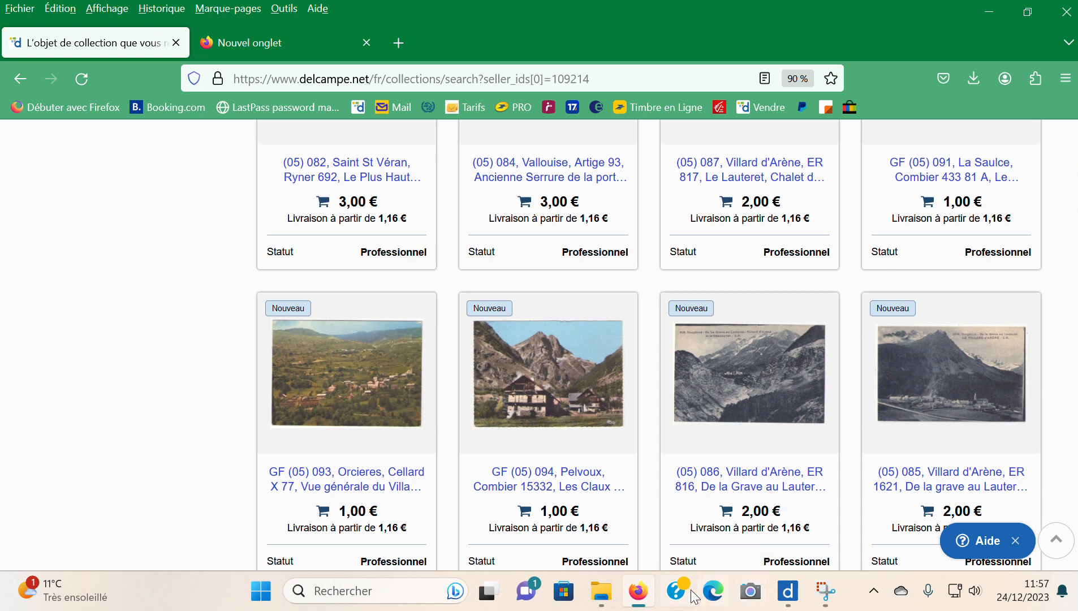
click(788, 593)
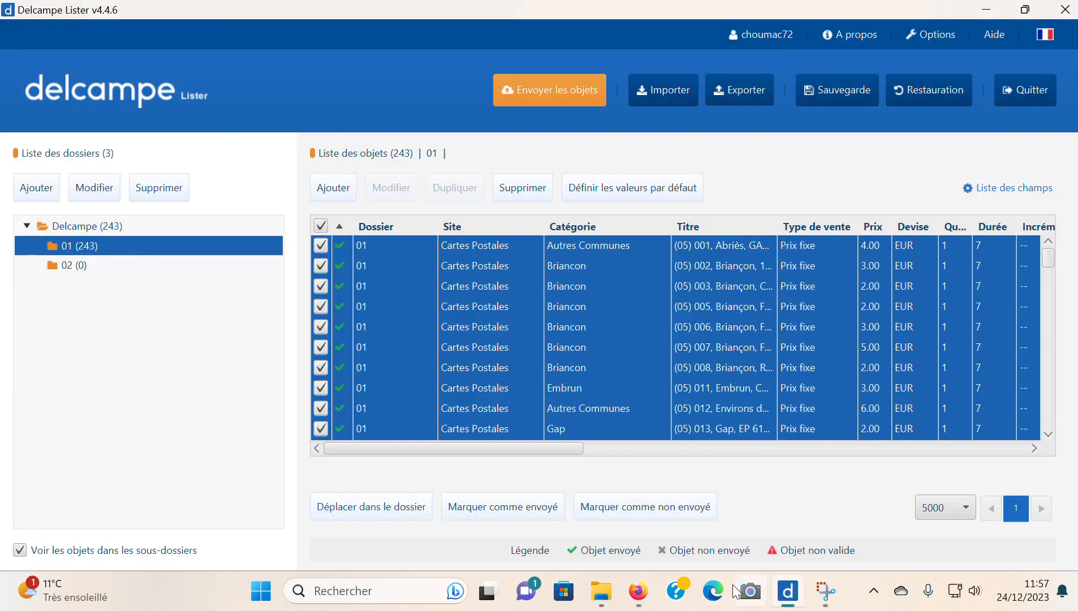
mouse_move(794, 602)
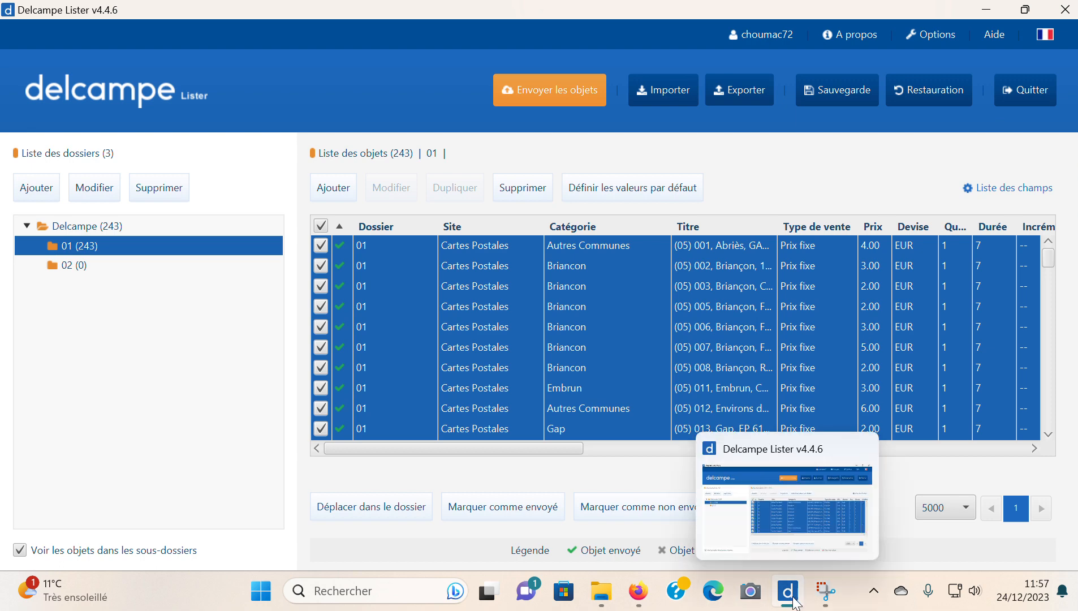
click(637, 590)
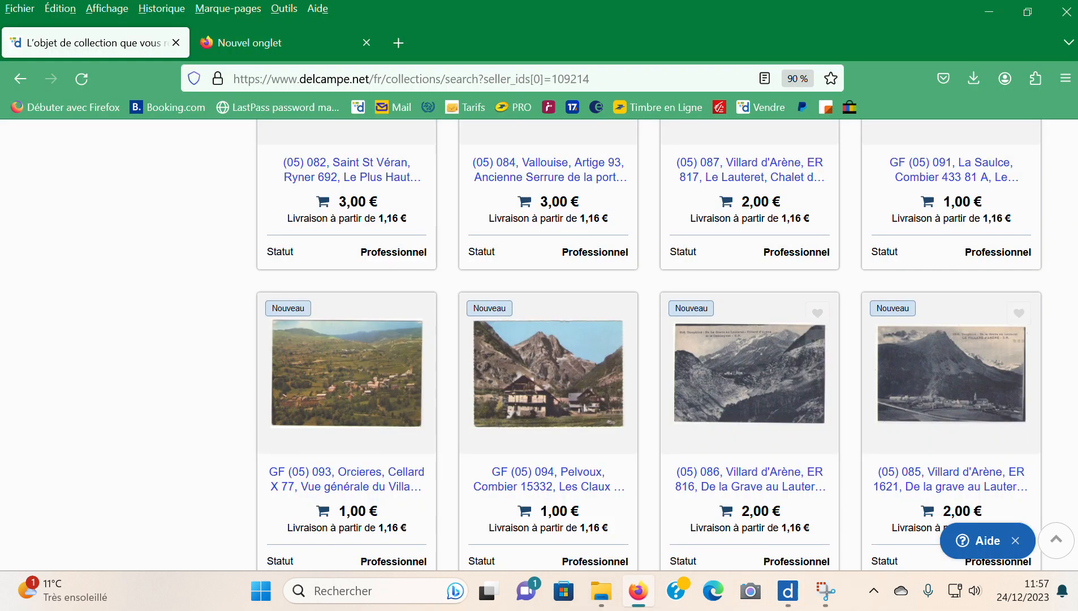
- Set the shop listing to show 240 results per page
drag(1077, 316, 1077, 549)
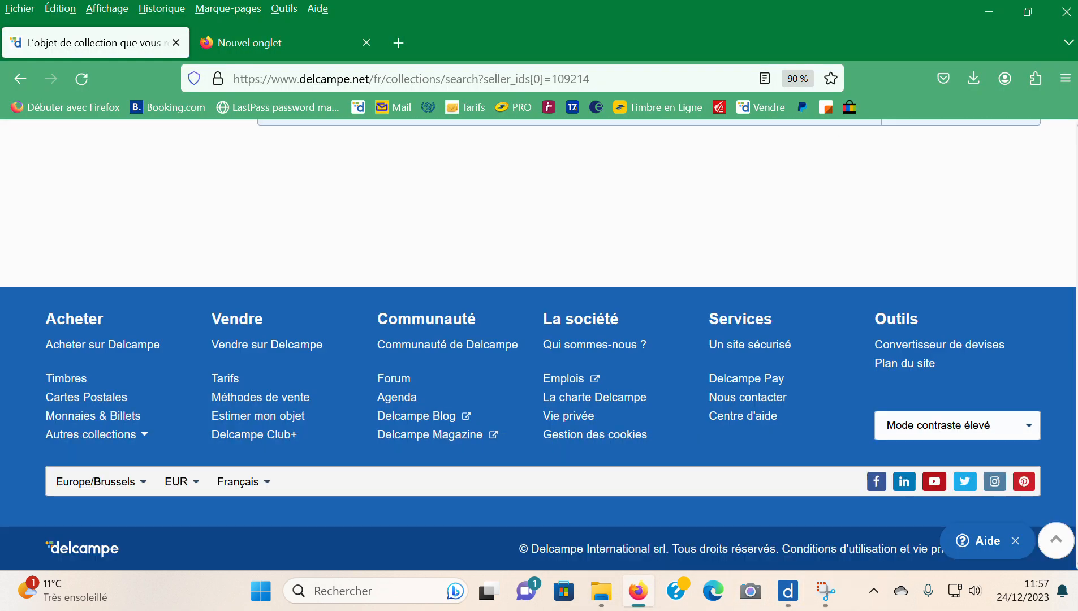
scroll(1022, 368, up, 5)
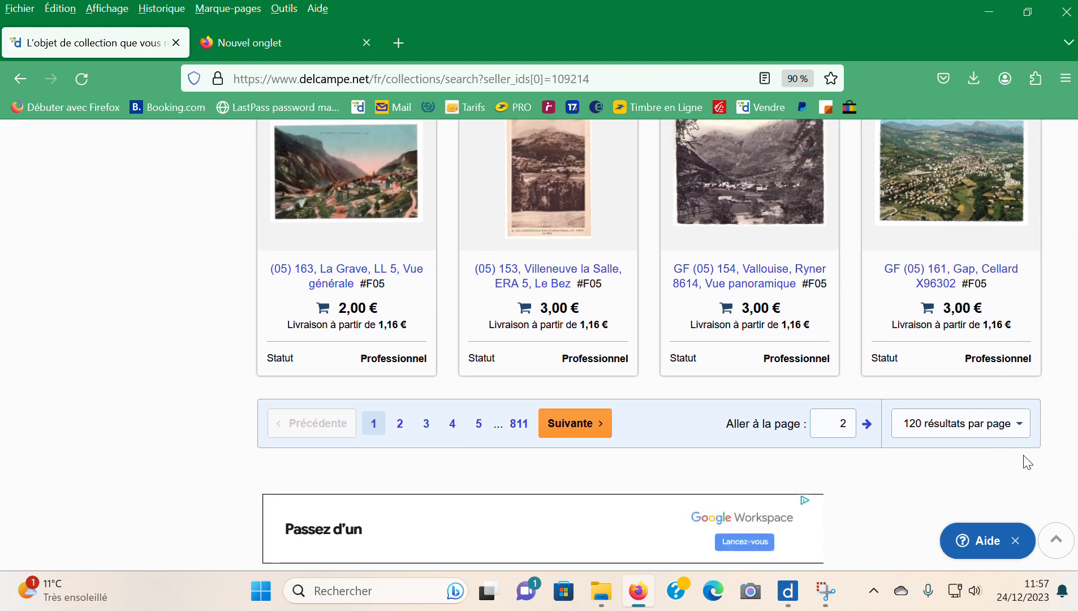
click(1021, 431)
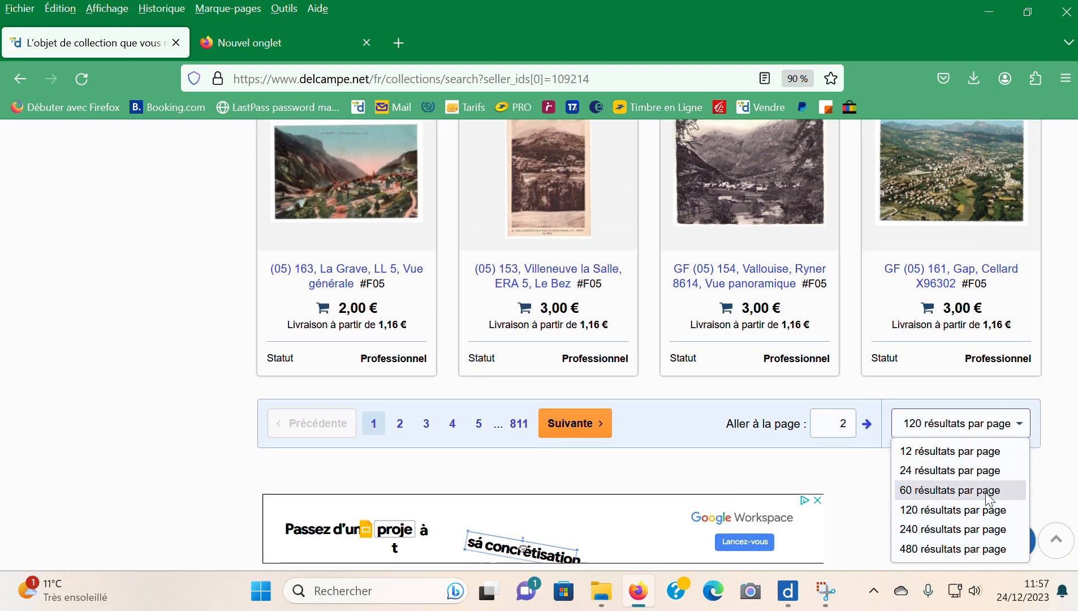
click(929, 532)
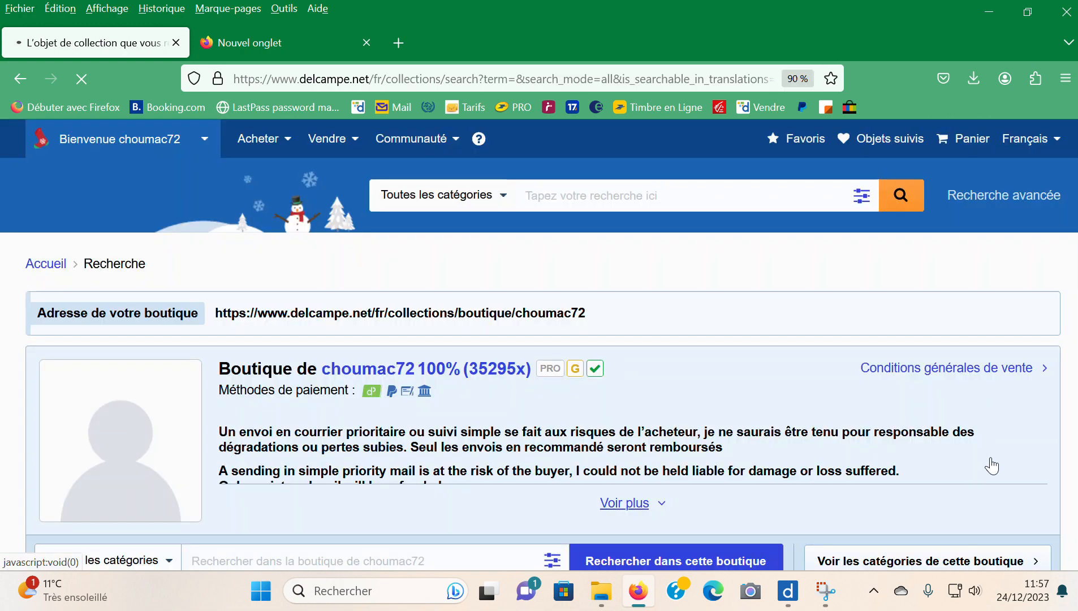
- Look through the whole first page of 240 results to check the imported postcards and their images
scroll(696, 258, down, 8)
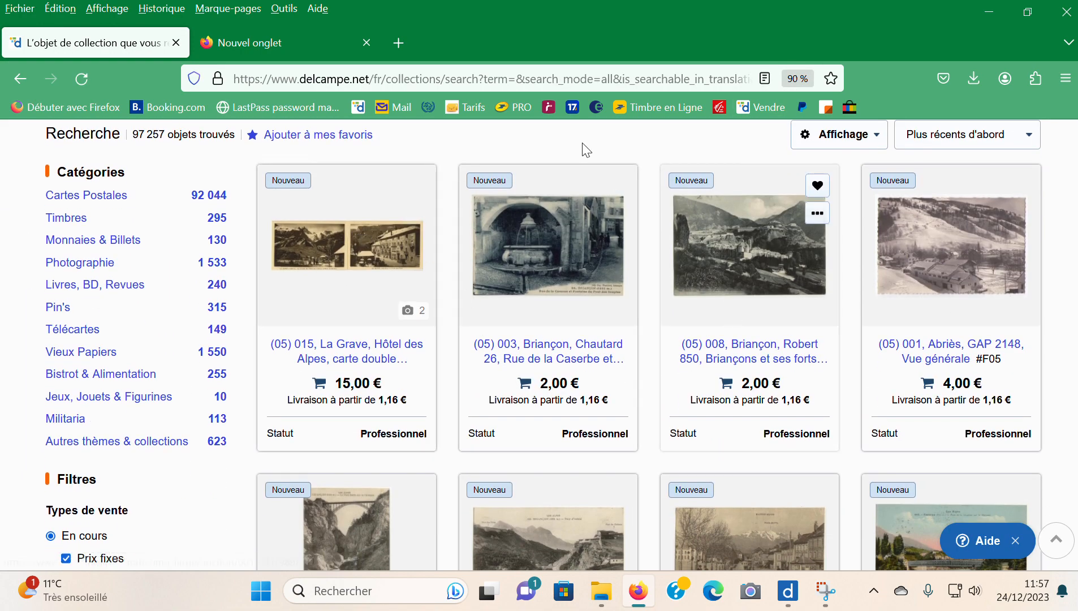
scroll(816, 305, down, 9)
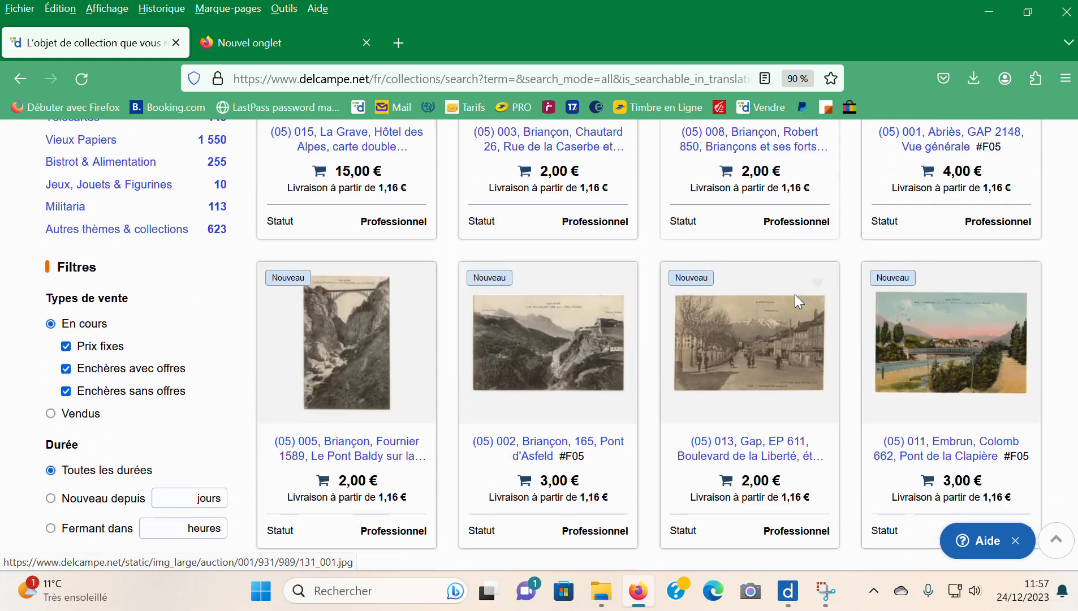
scroll(816, 332, down, 18)
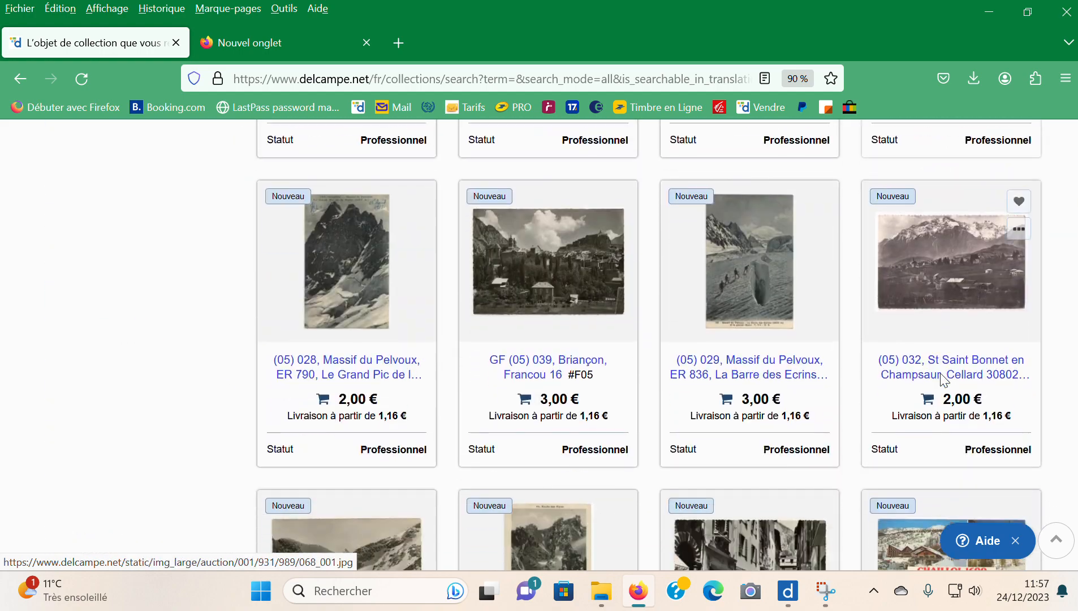
scroll(940, 376, down, 16)
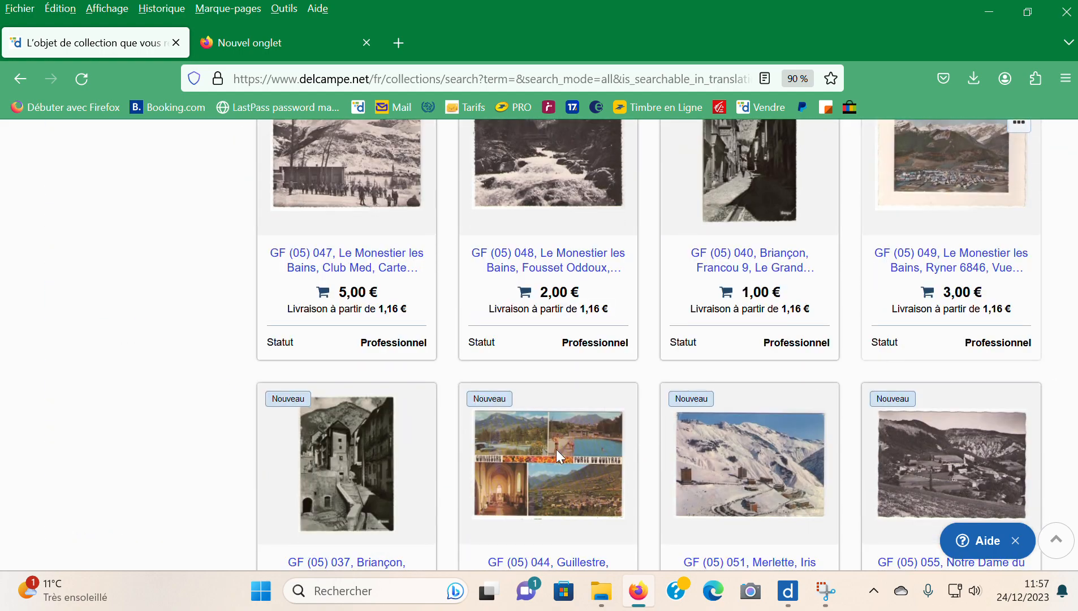
scroll(649, 344, down, 20)
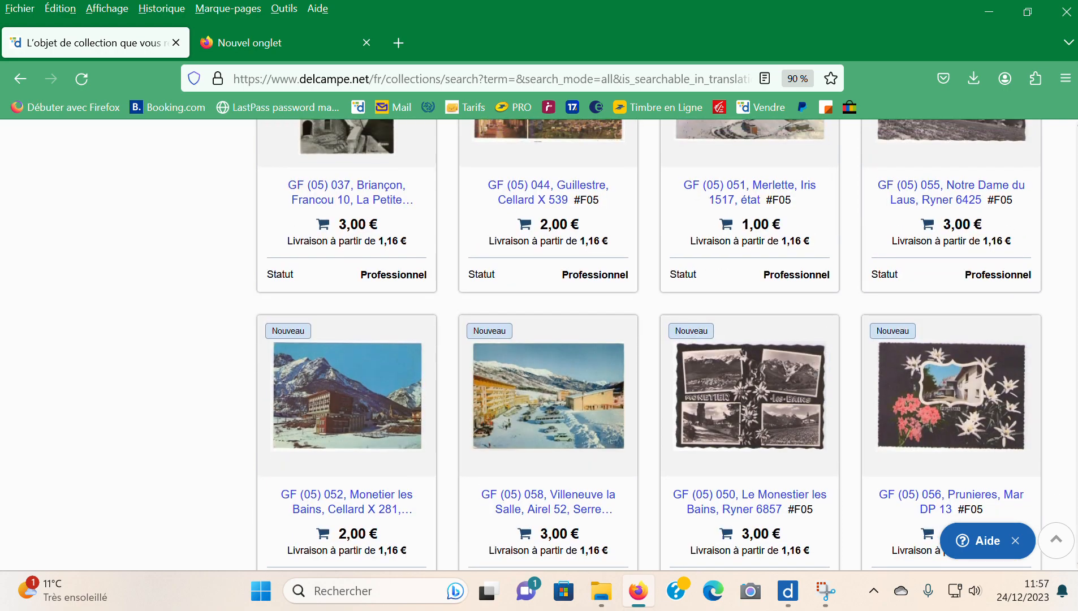
scroll(649, 344, down, 20)
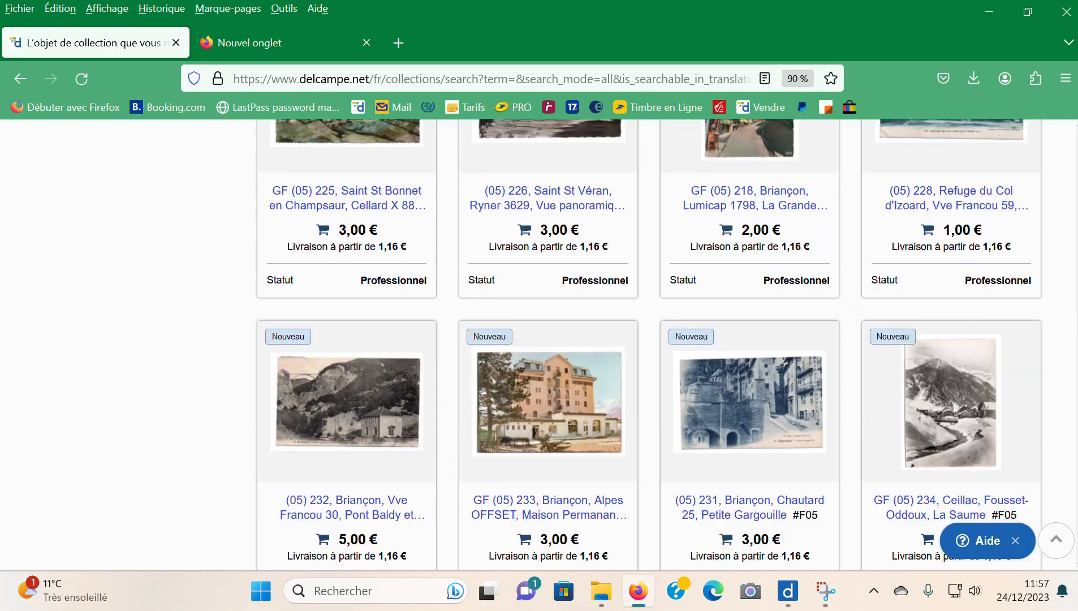
scroll(649, 344, down, 20)
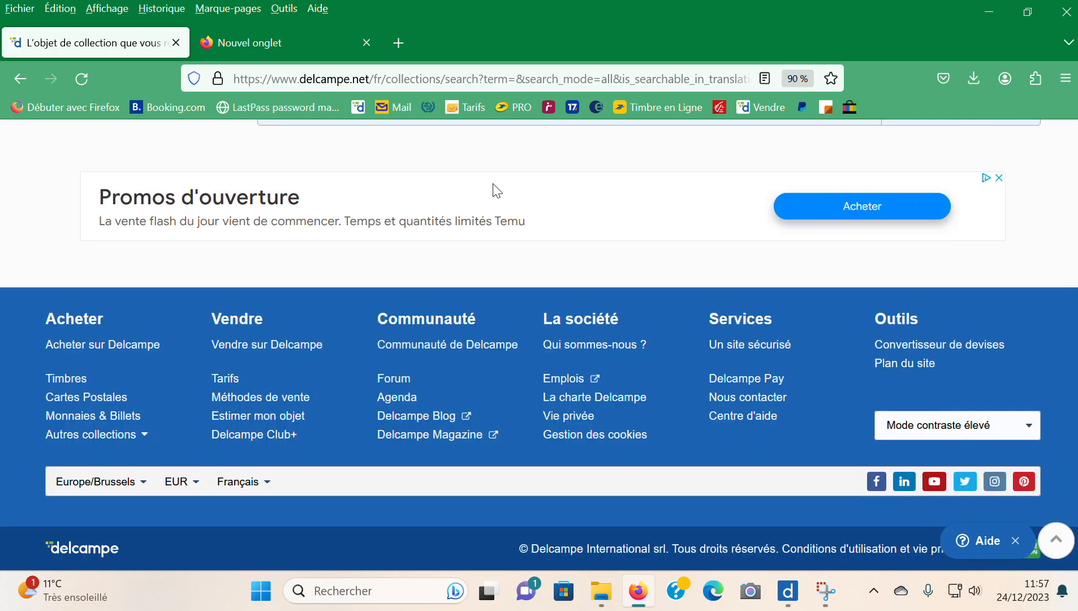
- Open the next page of results and check where the imported (05) postcards end
scroll(497, 191, up, 5)
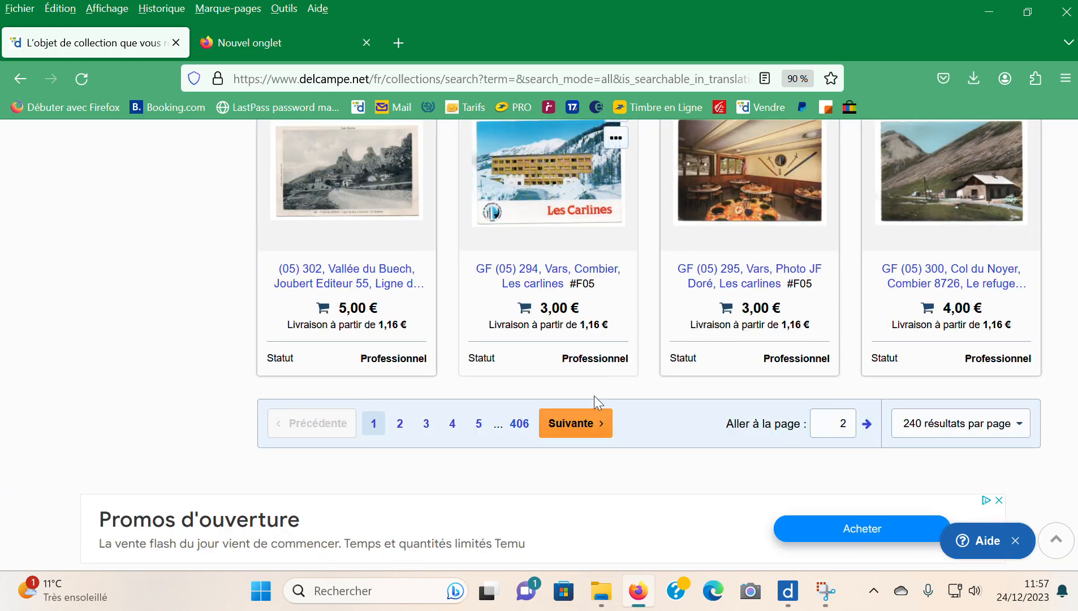
click(584, 426)
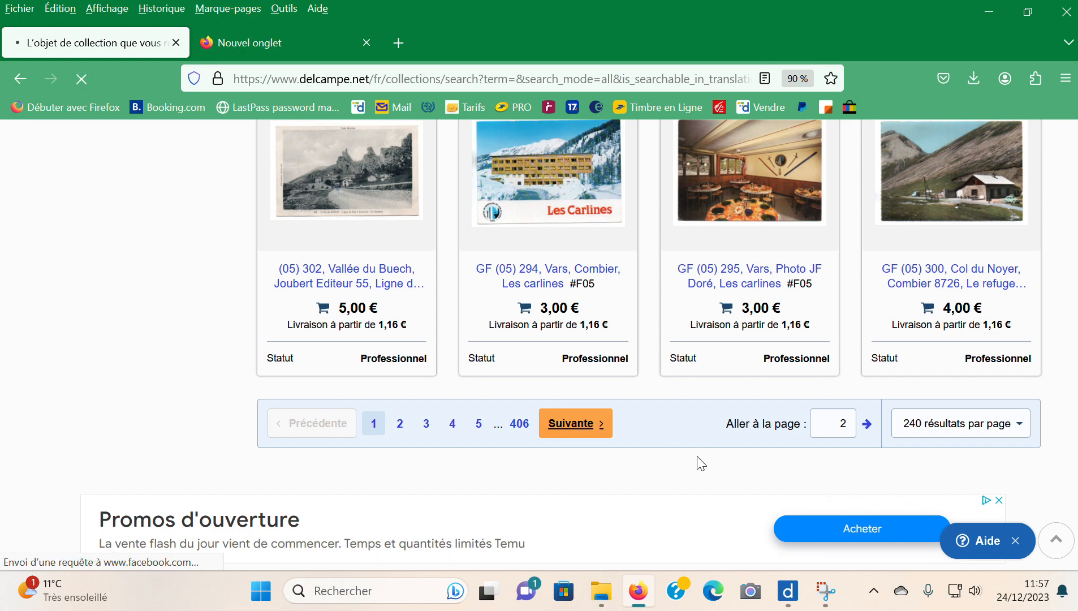
scroll(649, 380, down, 9)
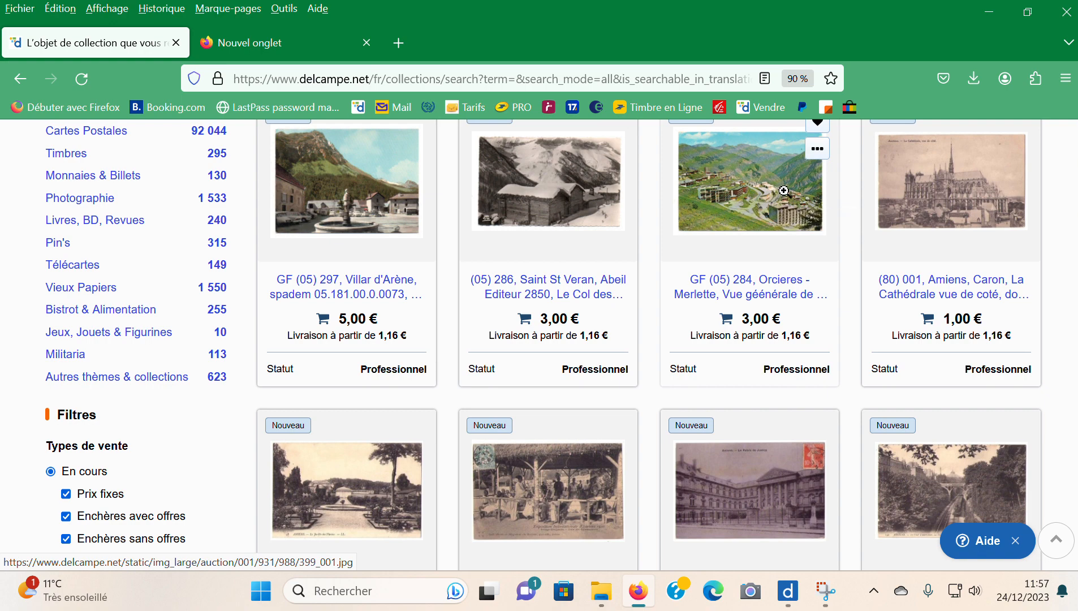
scroll(789, 346, up, 1)
scroll(789, 346, up, 2)
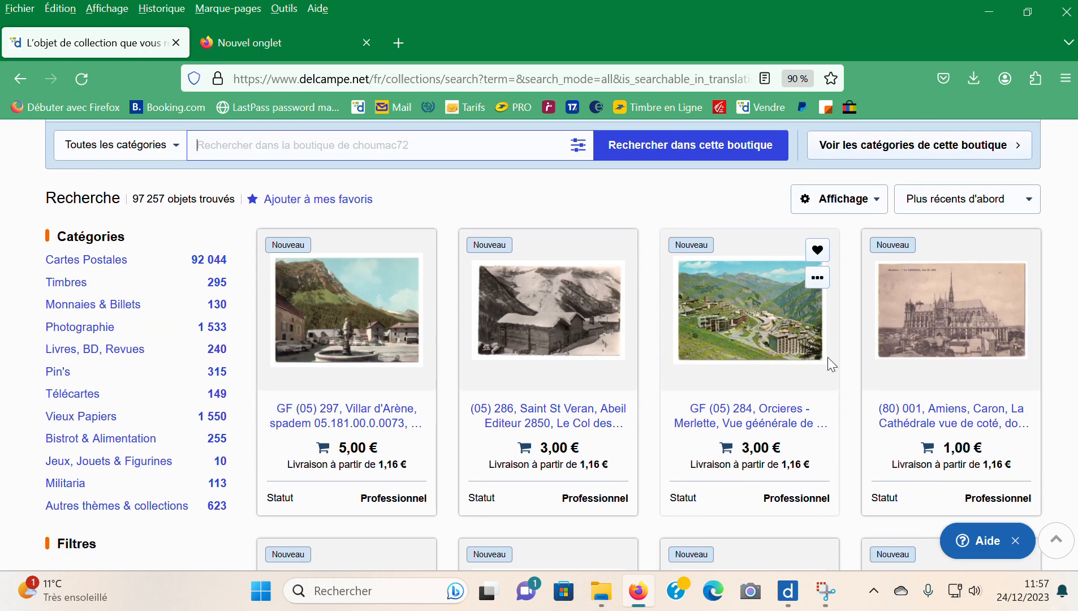
mouse_move(831, 605)
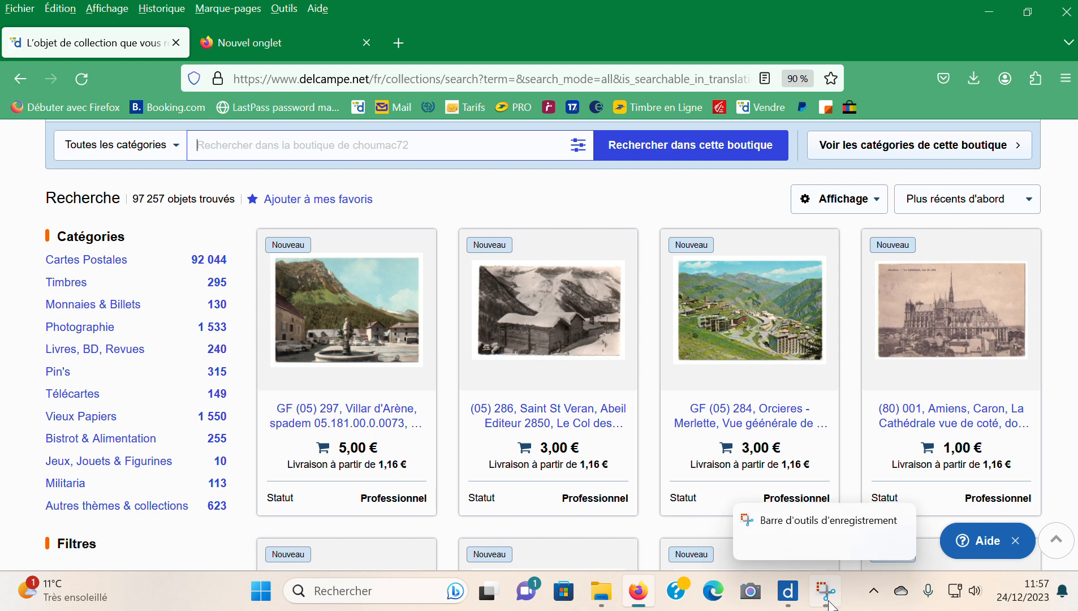